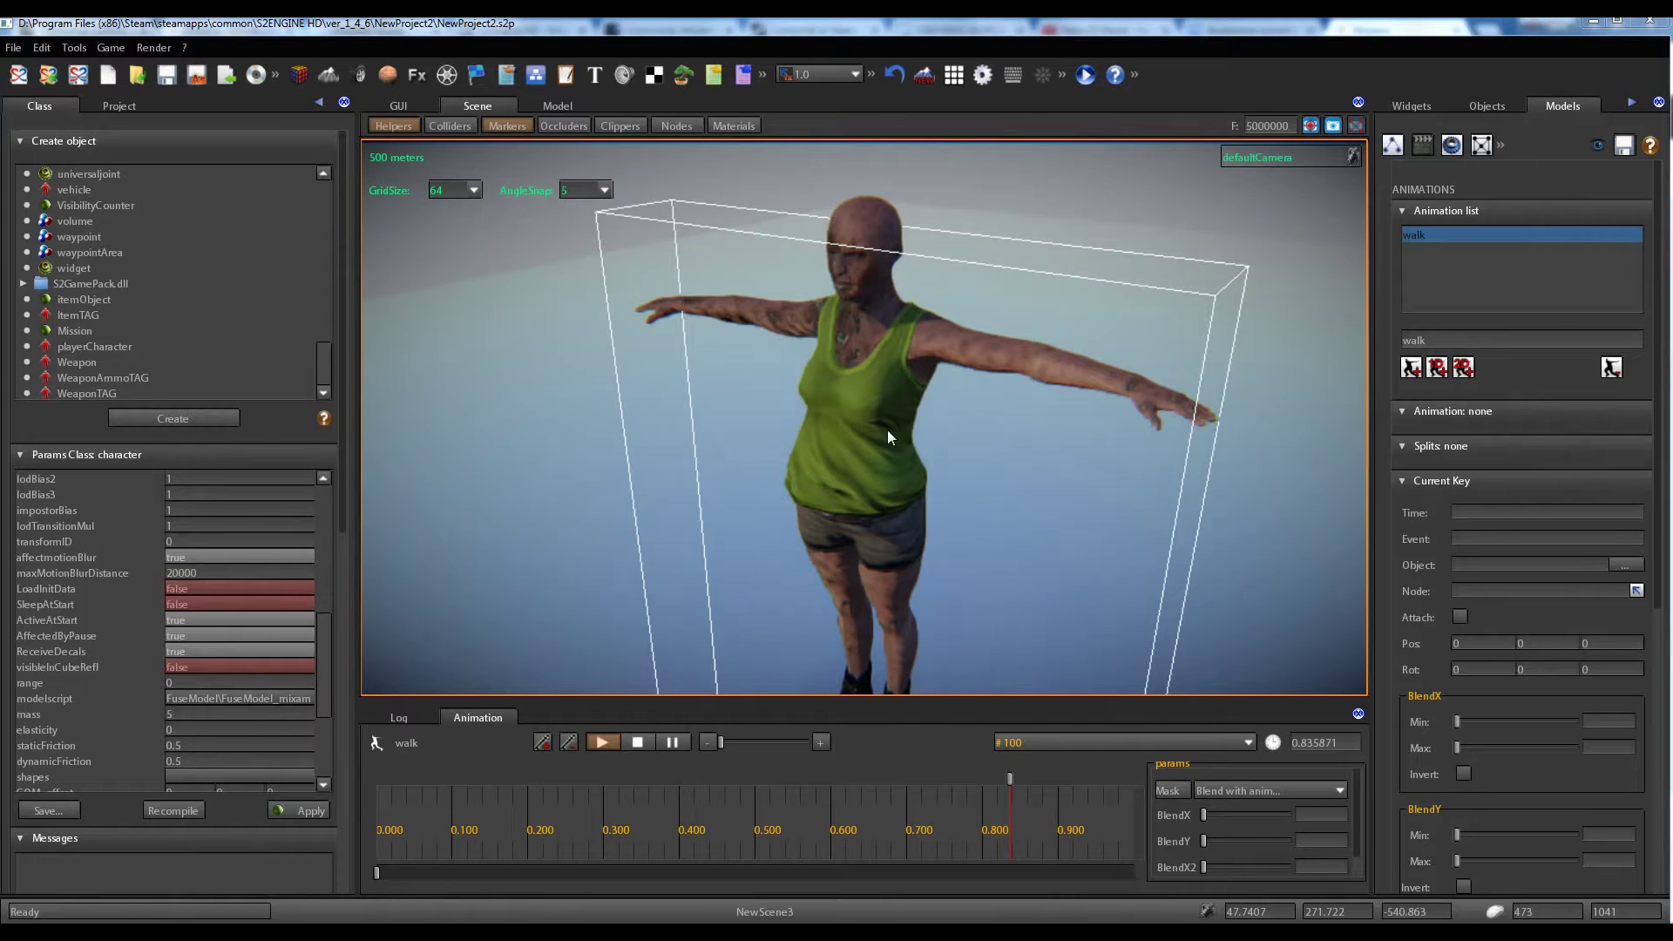
Filter the project's resources to FSM files and open the FuseModel folder.
key("s")
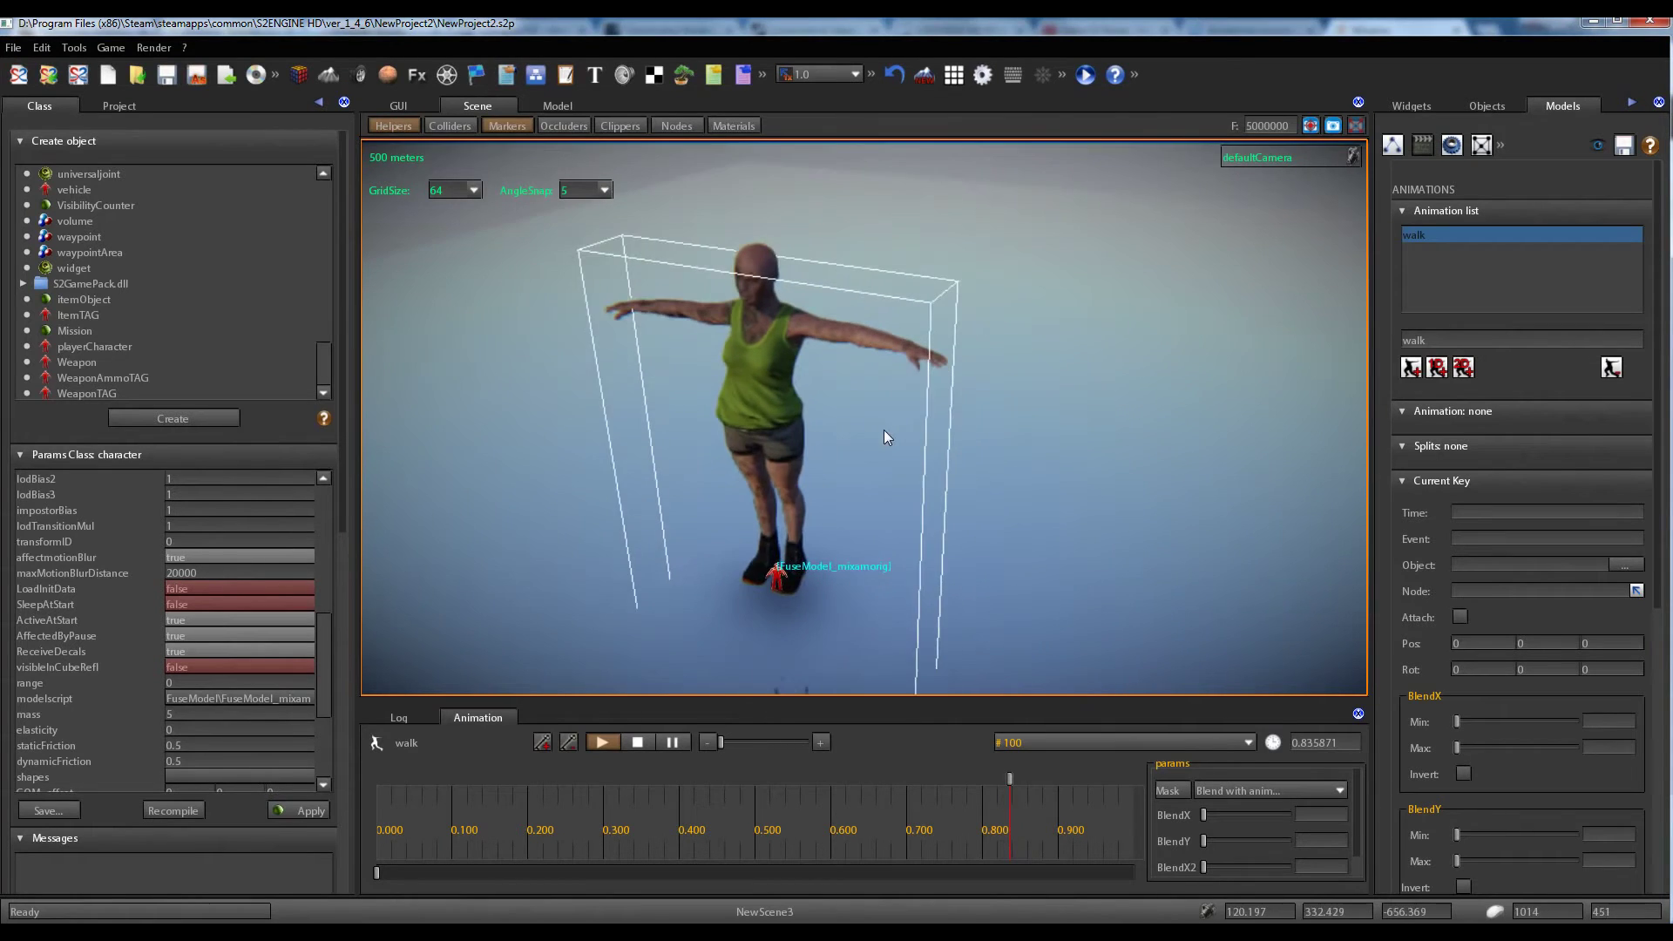
key("w")
key("s")
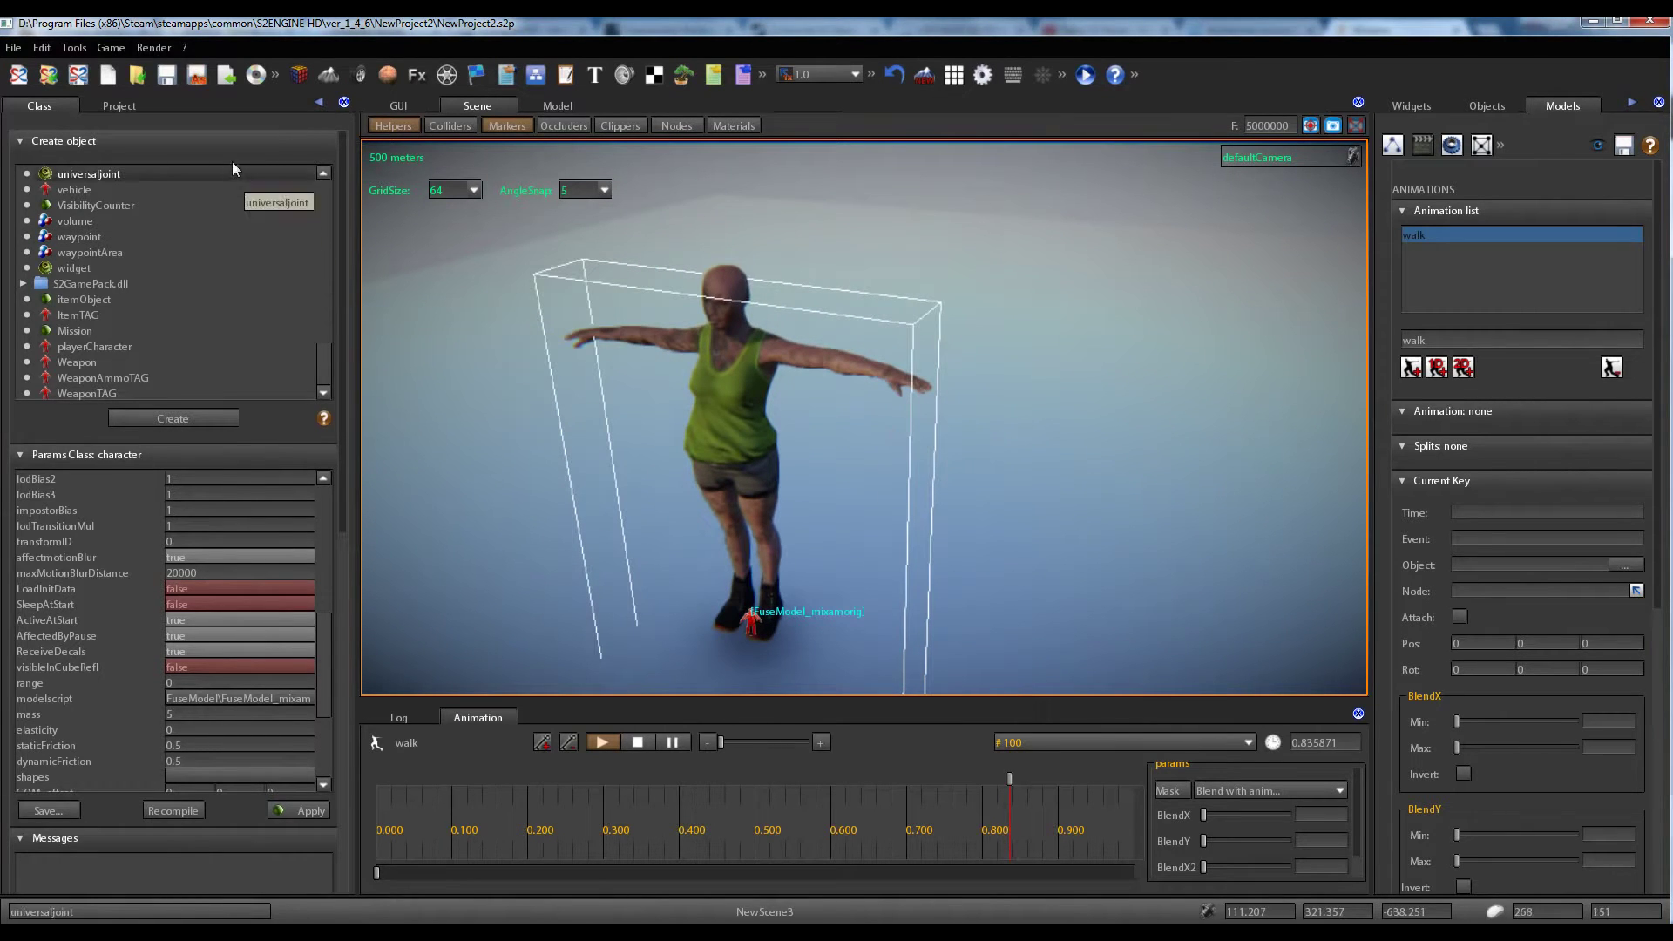
left_click_drag(338, 565, 269, 523)
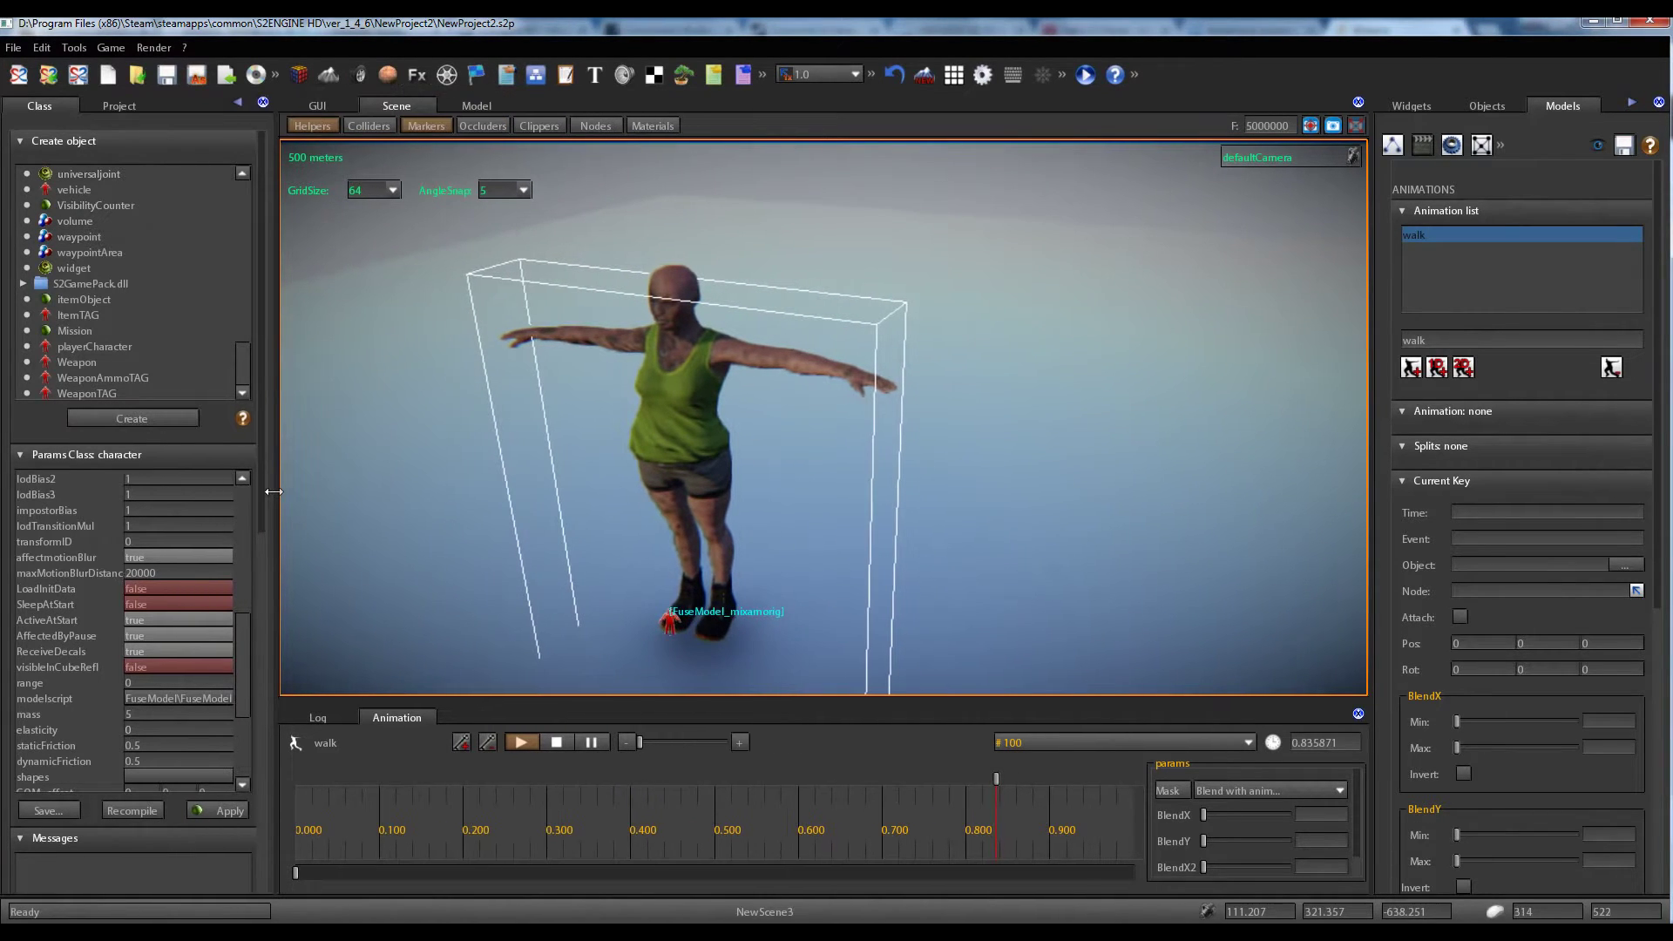
left_click(134, 104)
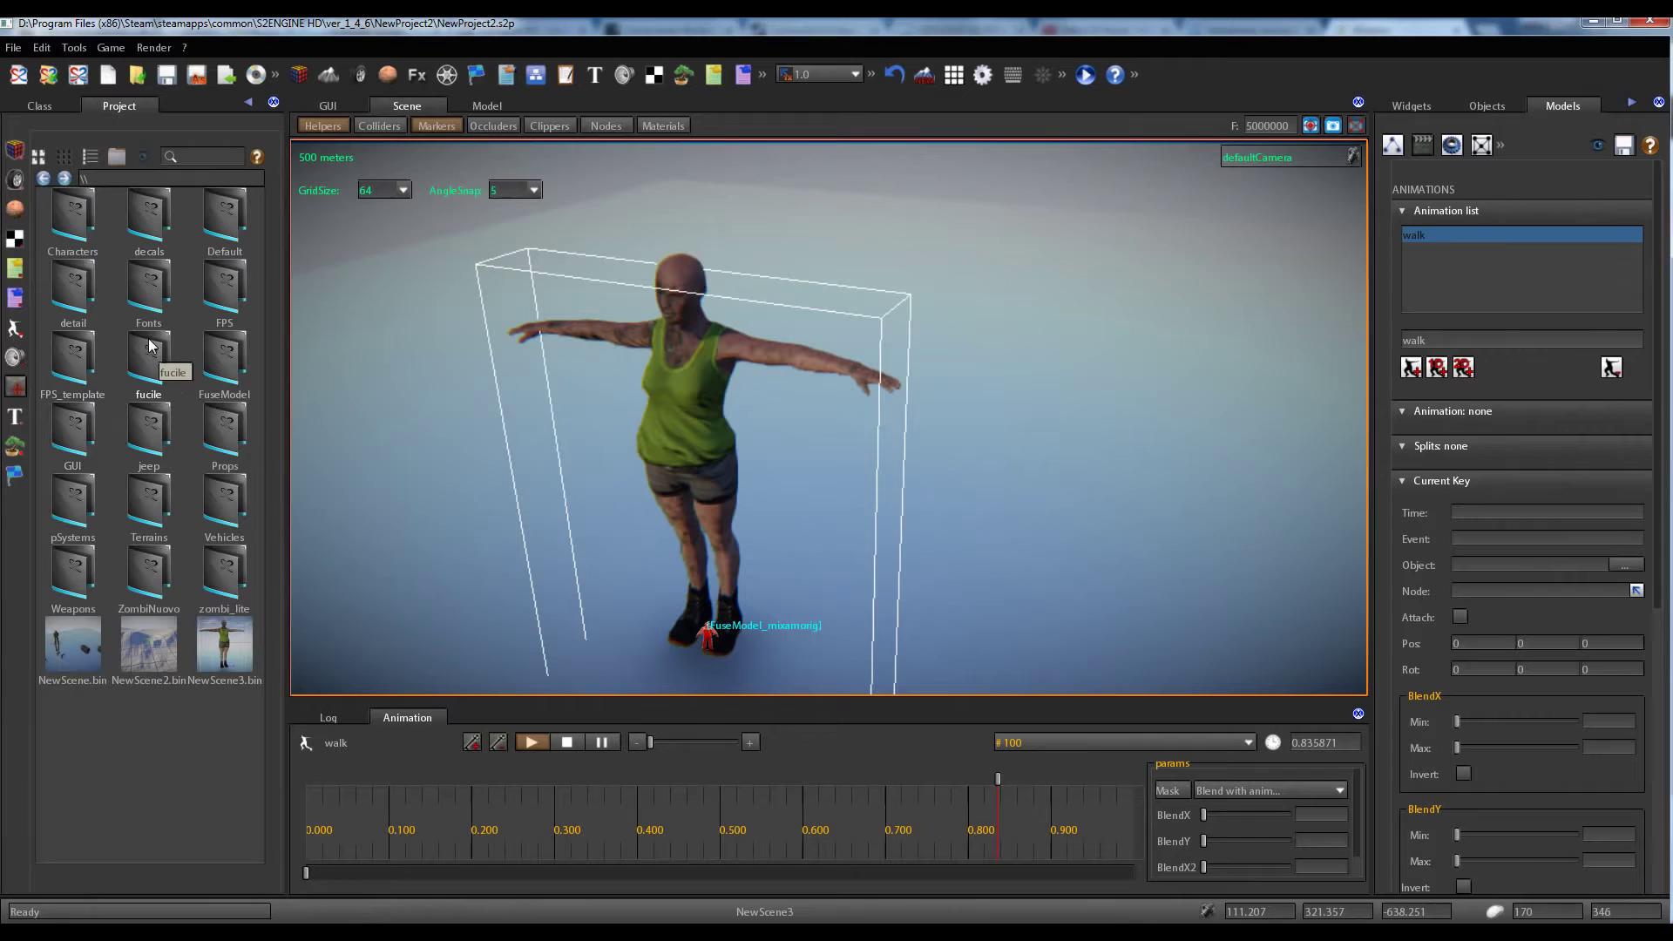
left_click(15, 475)
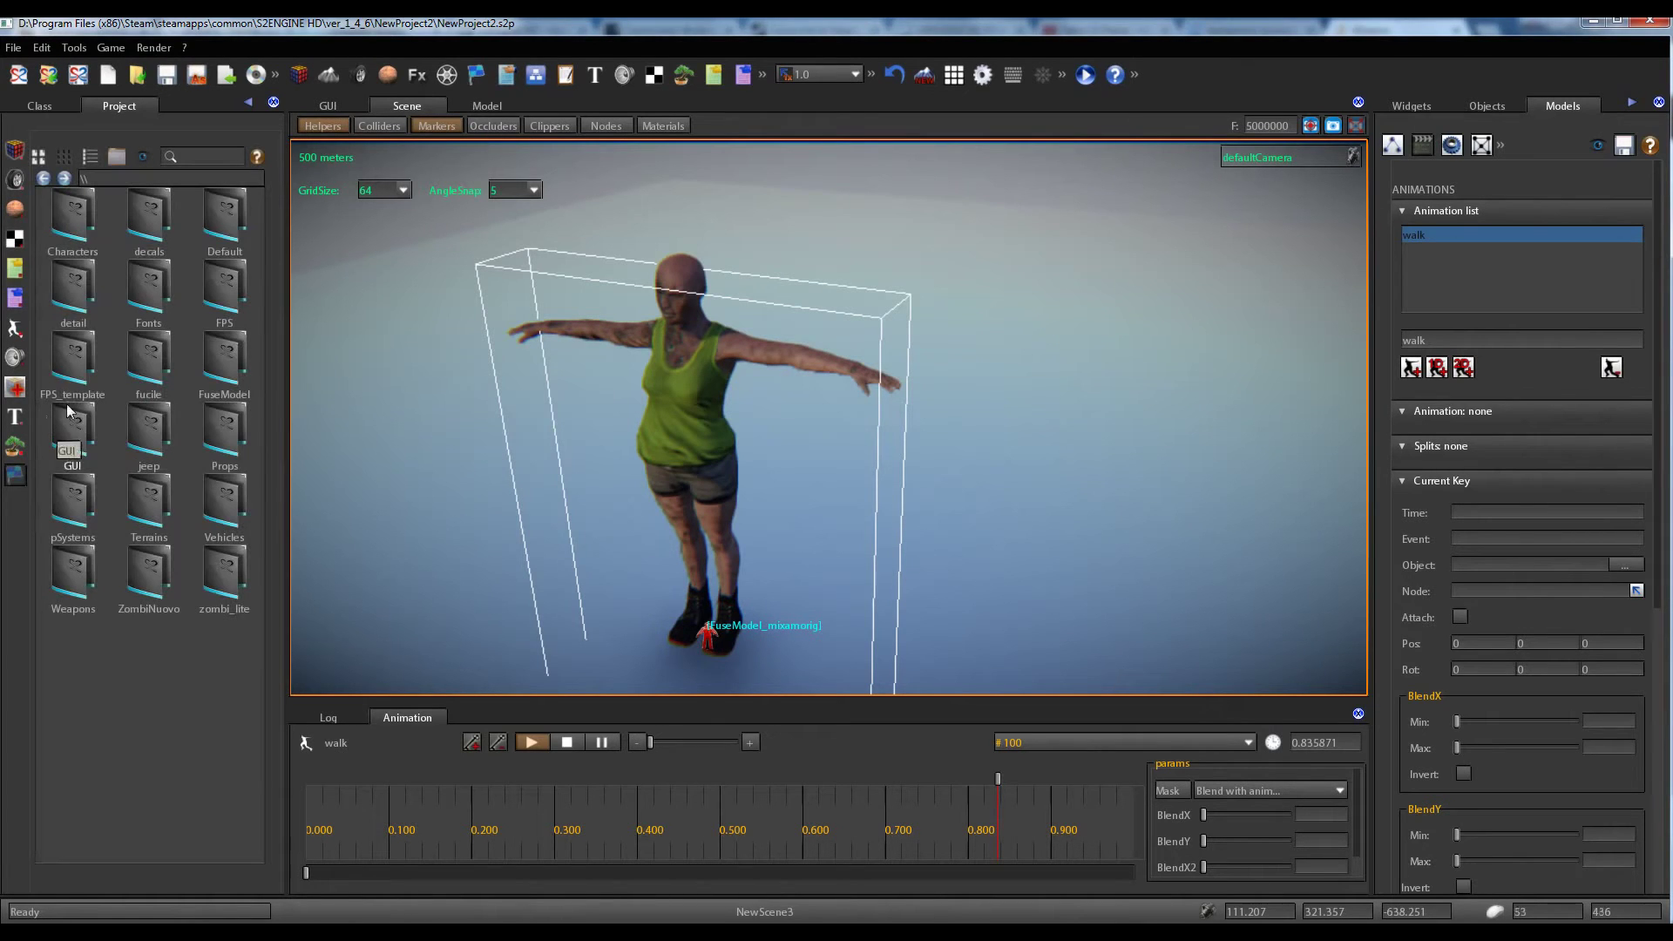
double_click(202, 370)
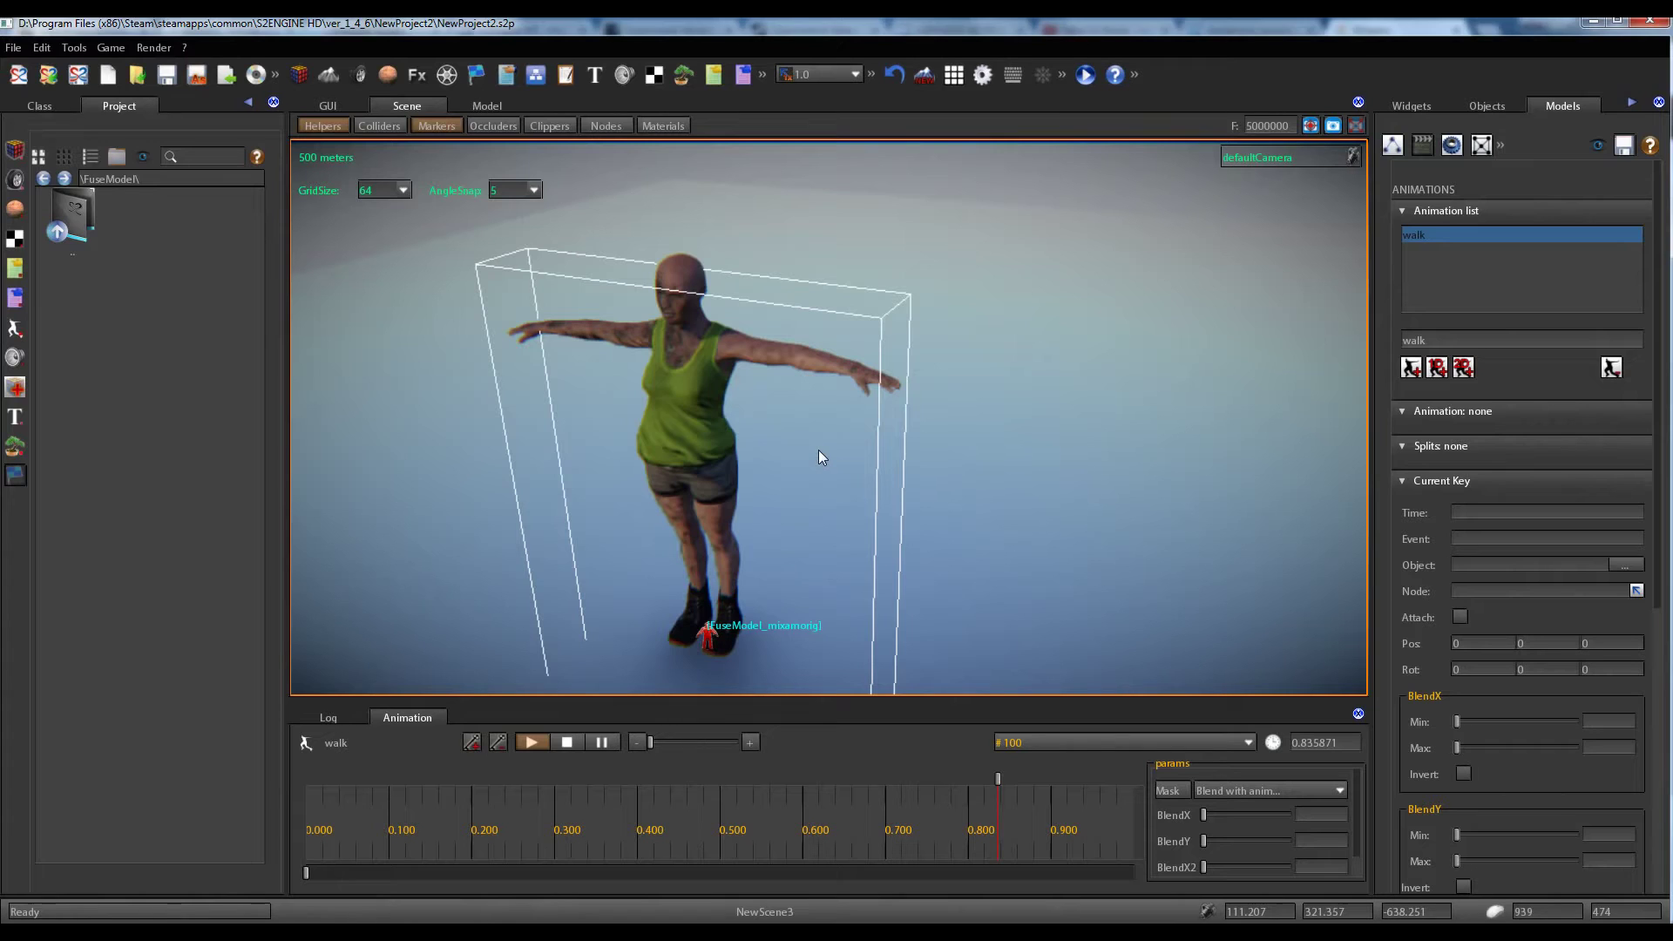
right_click(212, 282)
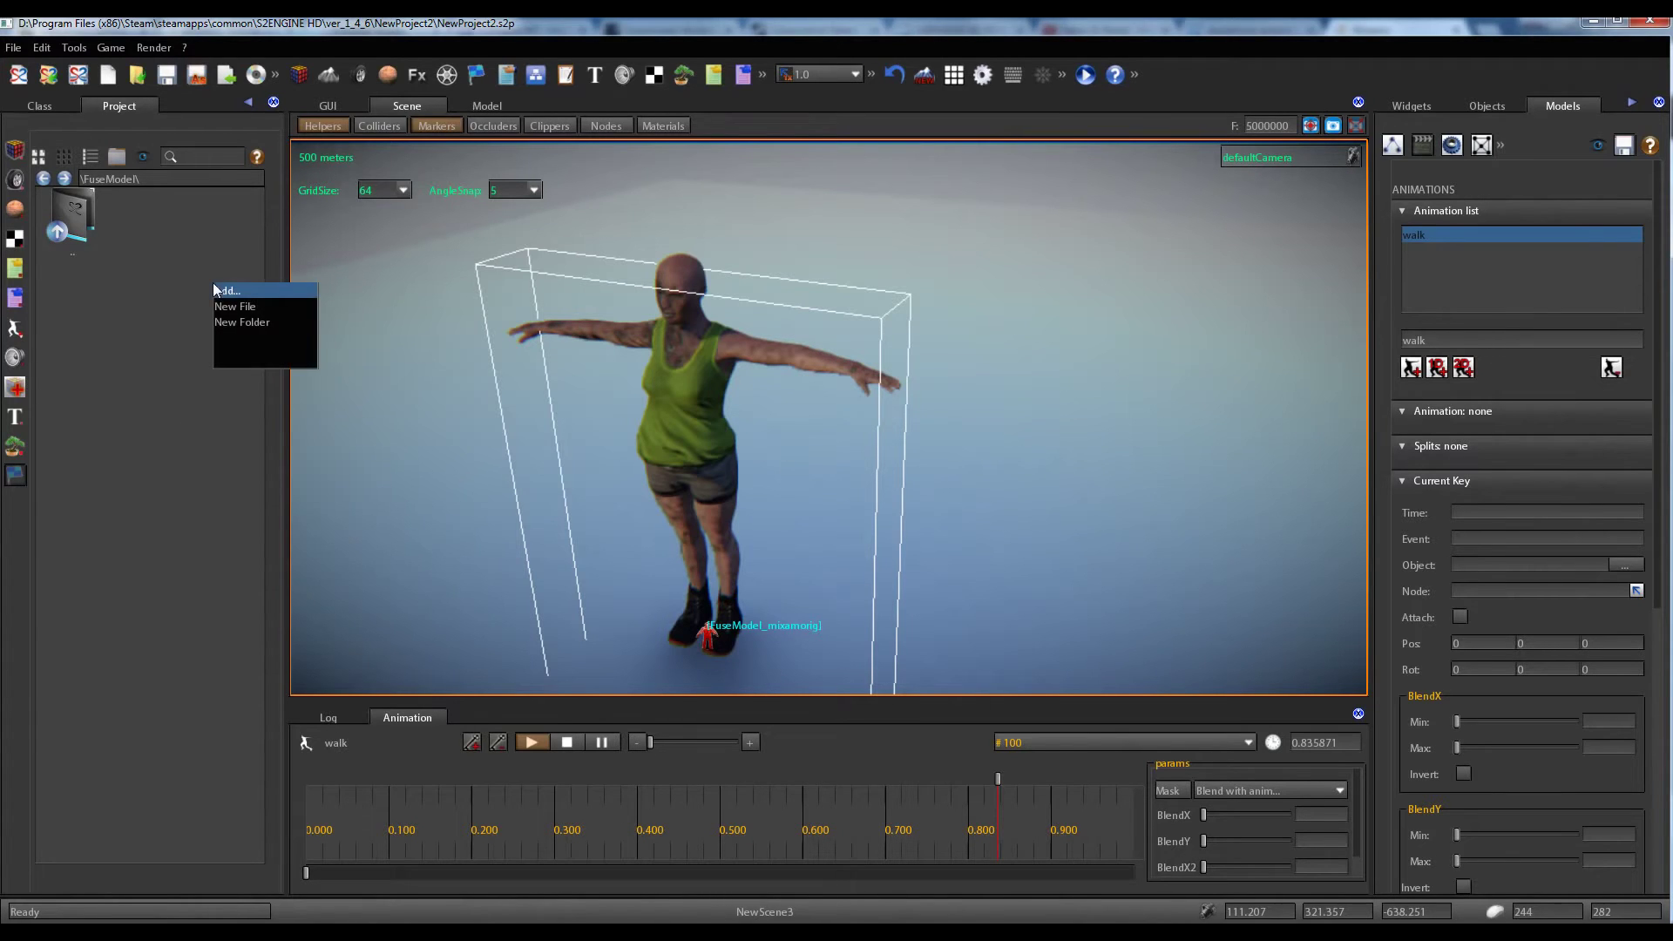
left_click(149, 274)
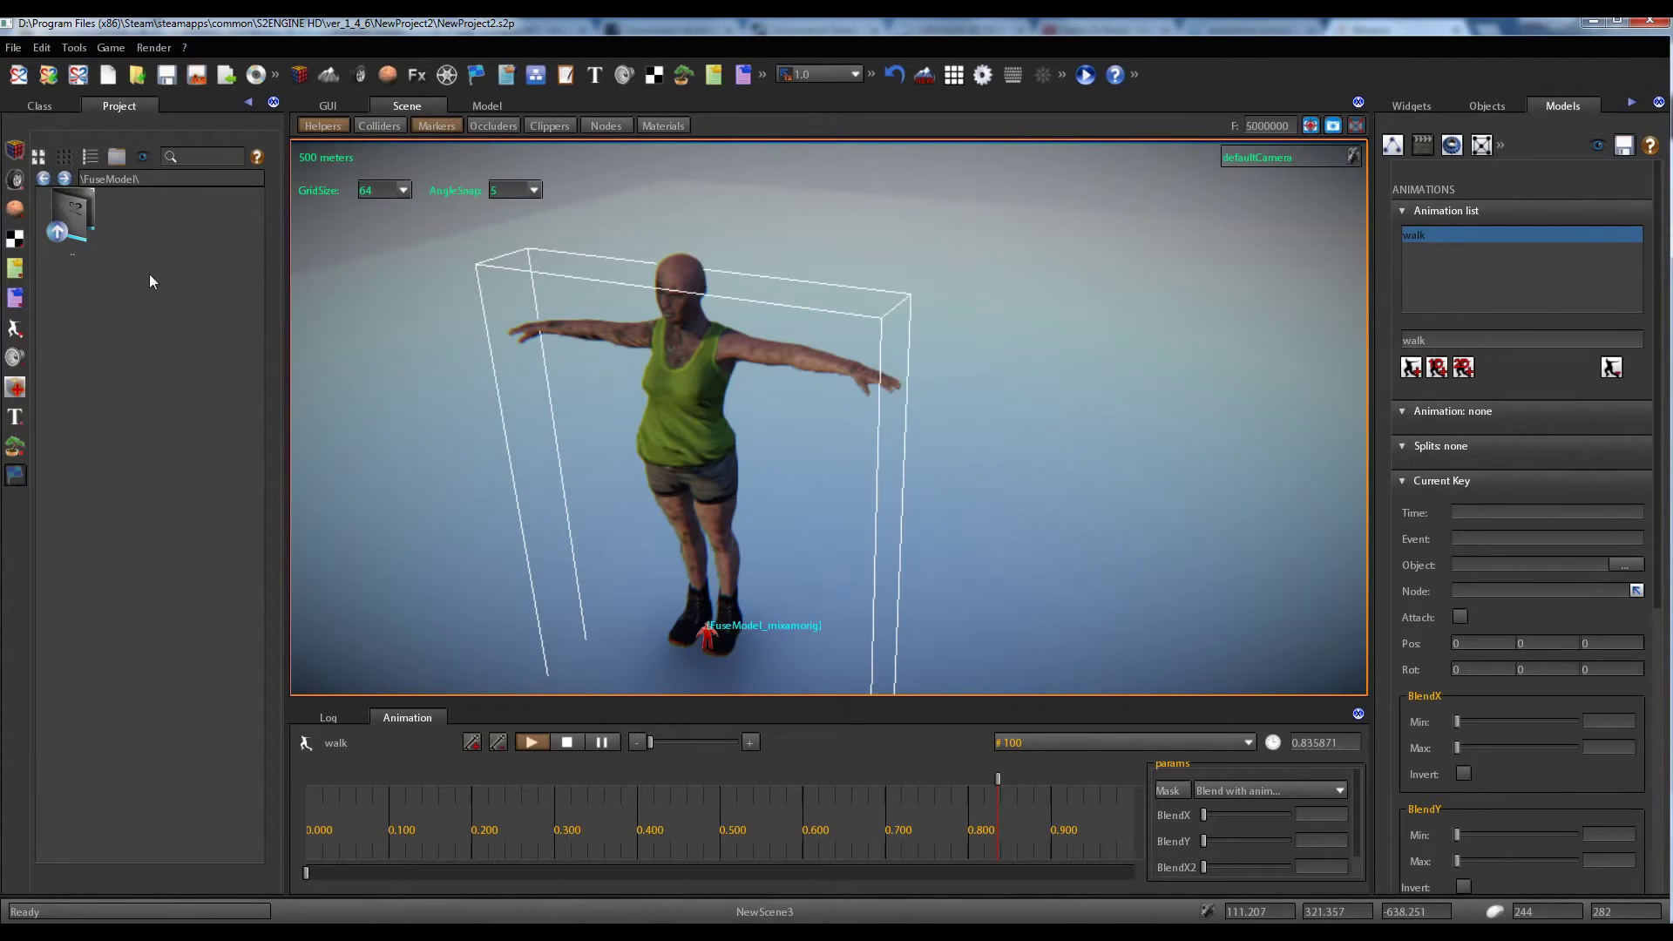
left_click(16, 473)
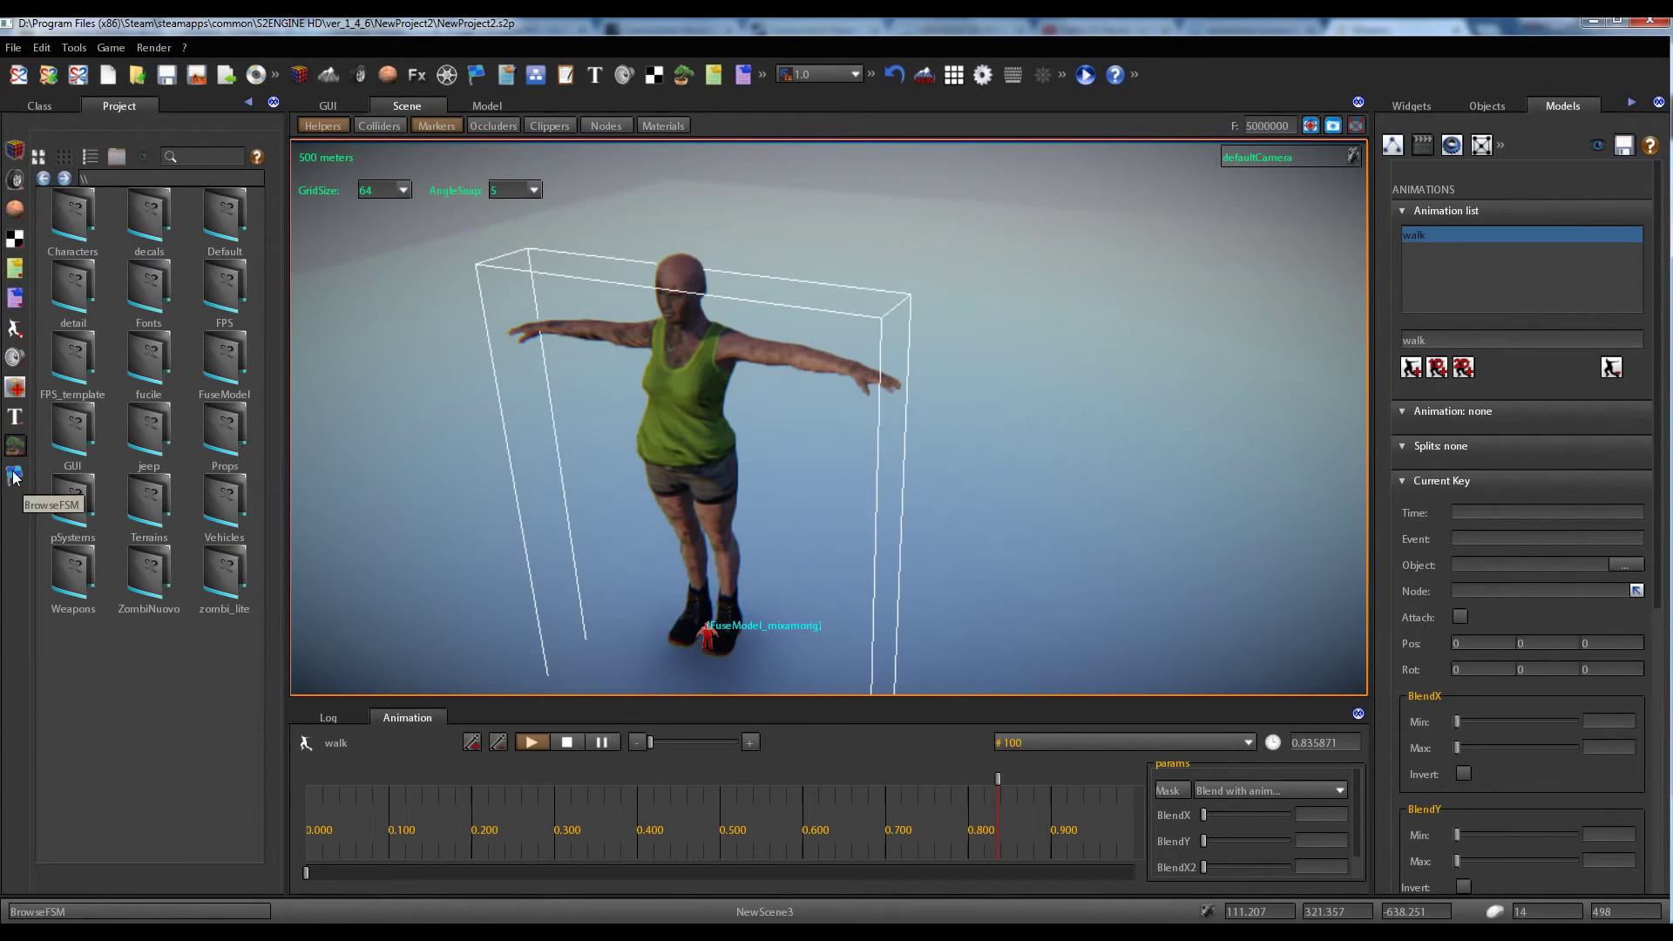
left_click(14, 475)
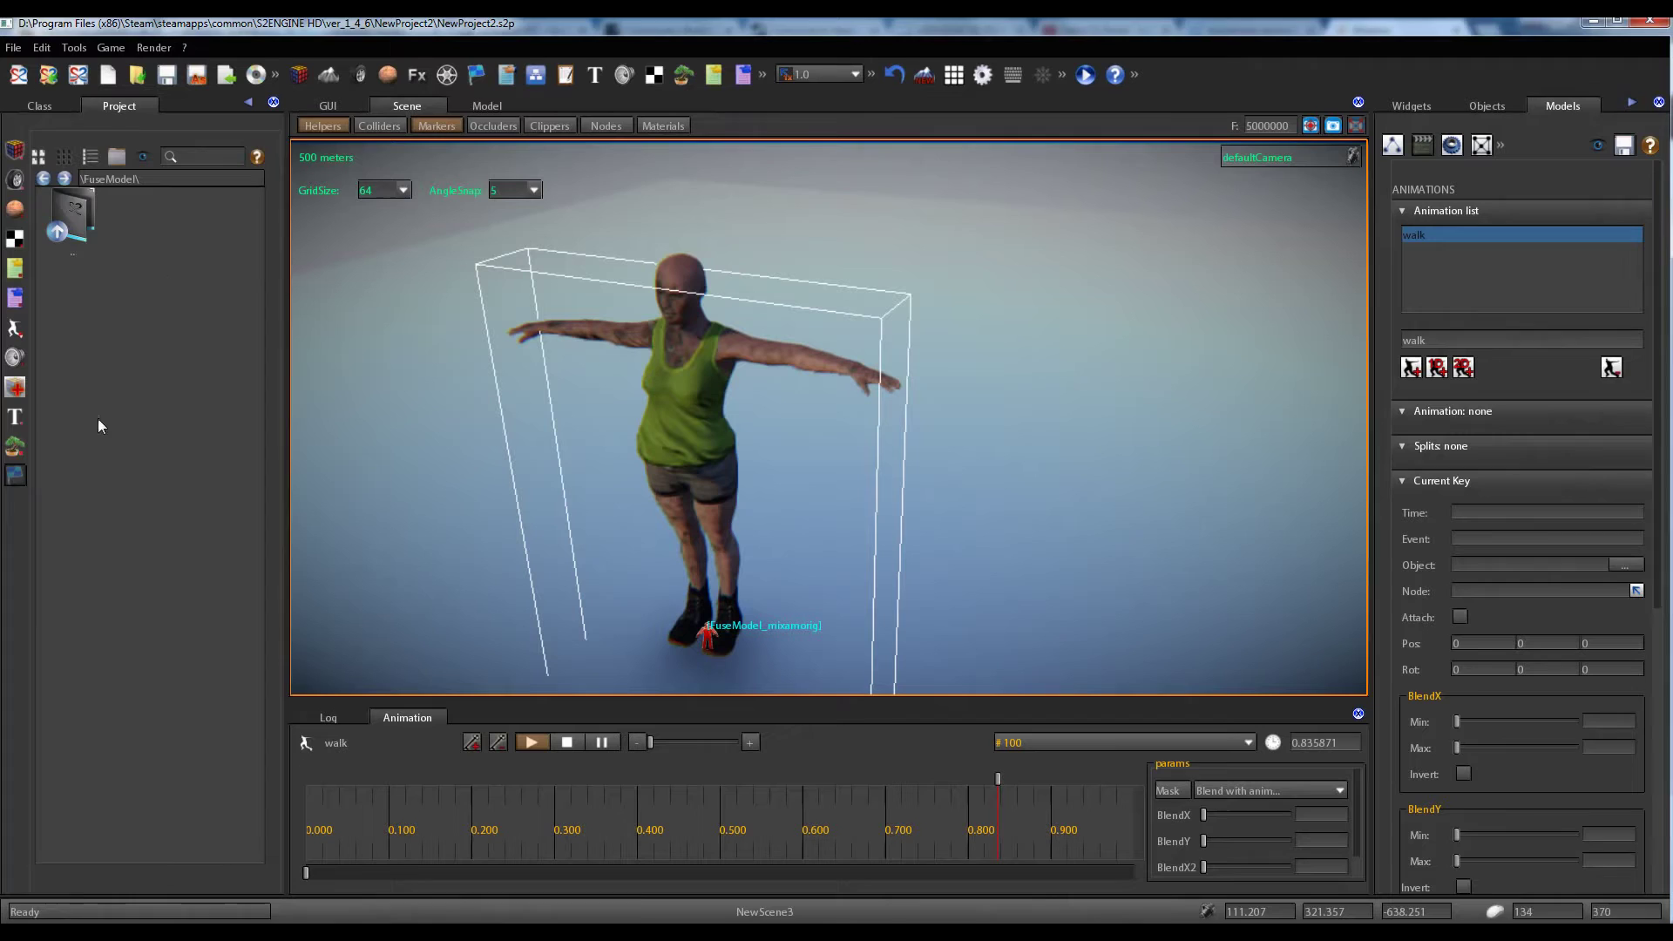
left_click(15, 475)
left_click(15, 475)
double_click(79, 221)
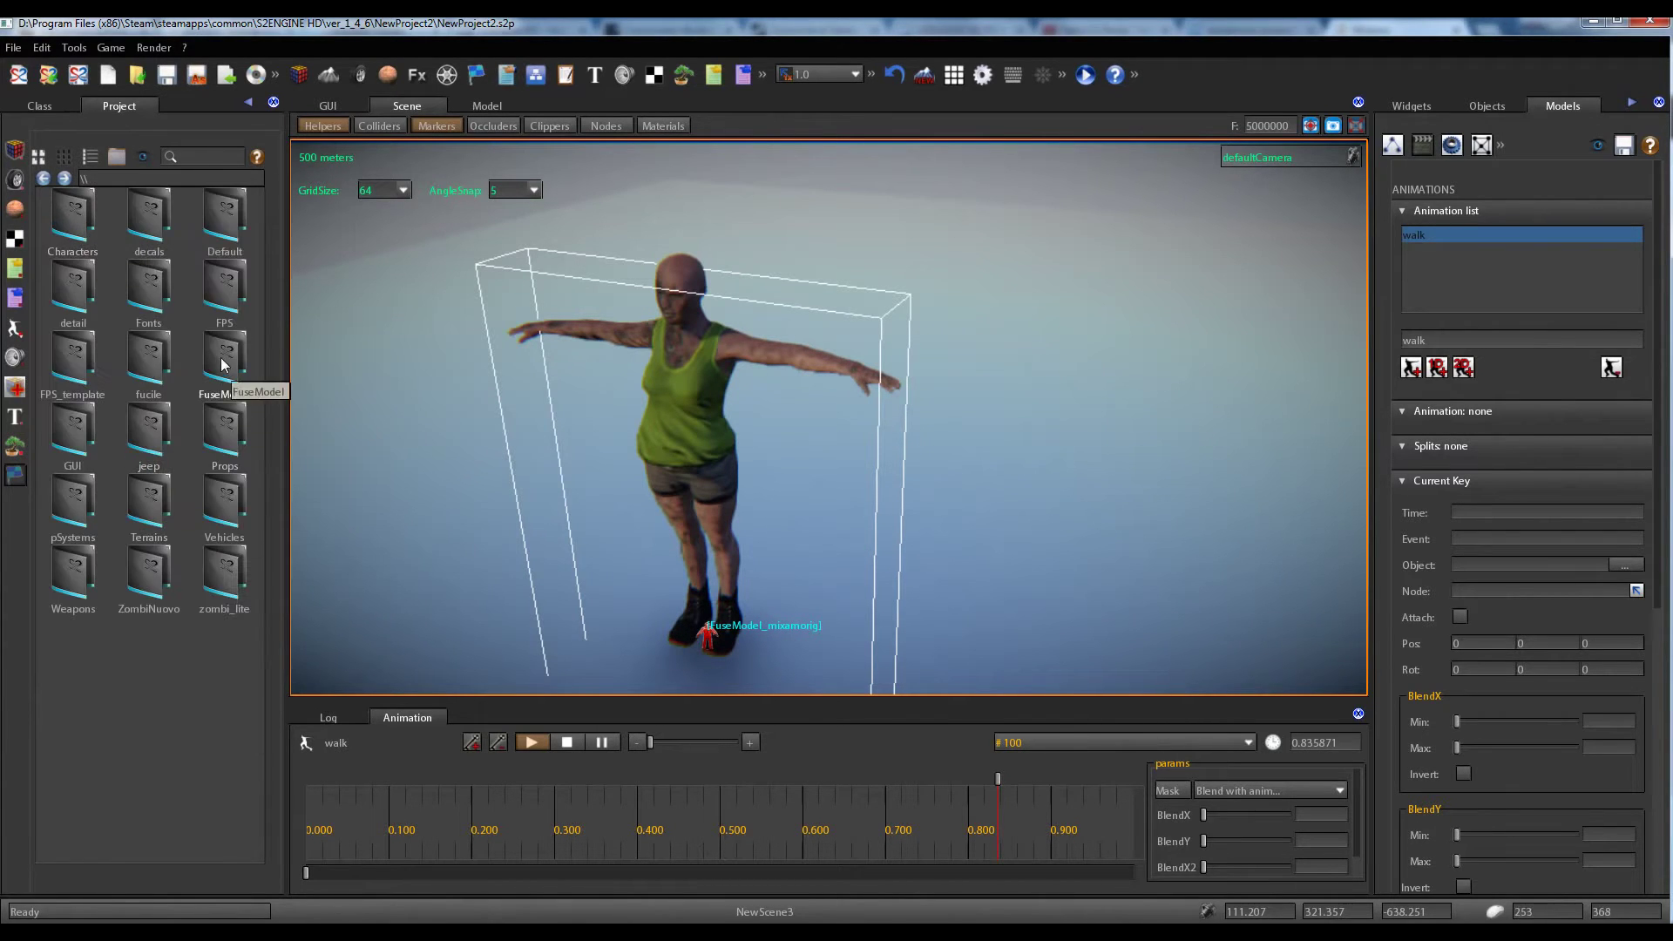
double_click(225, 403)
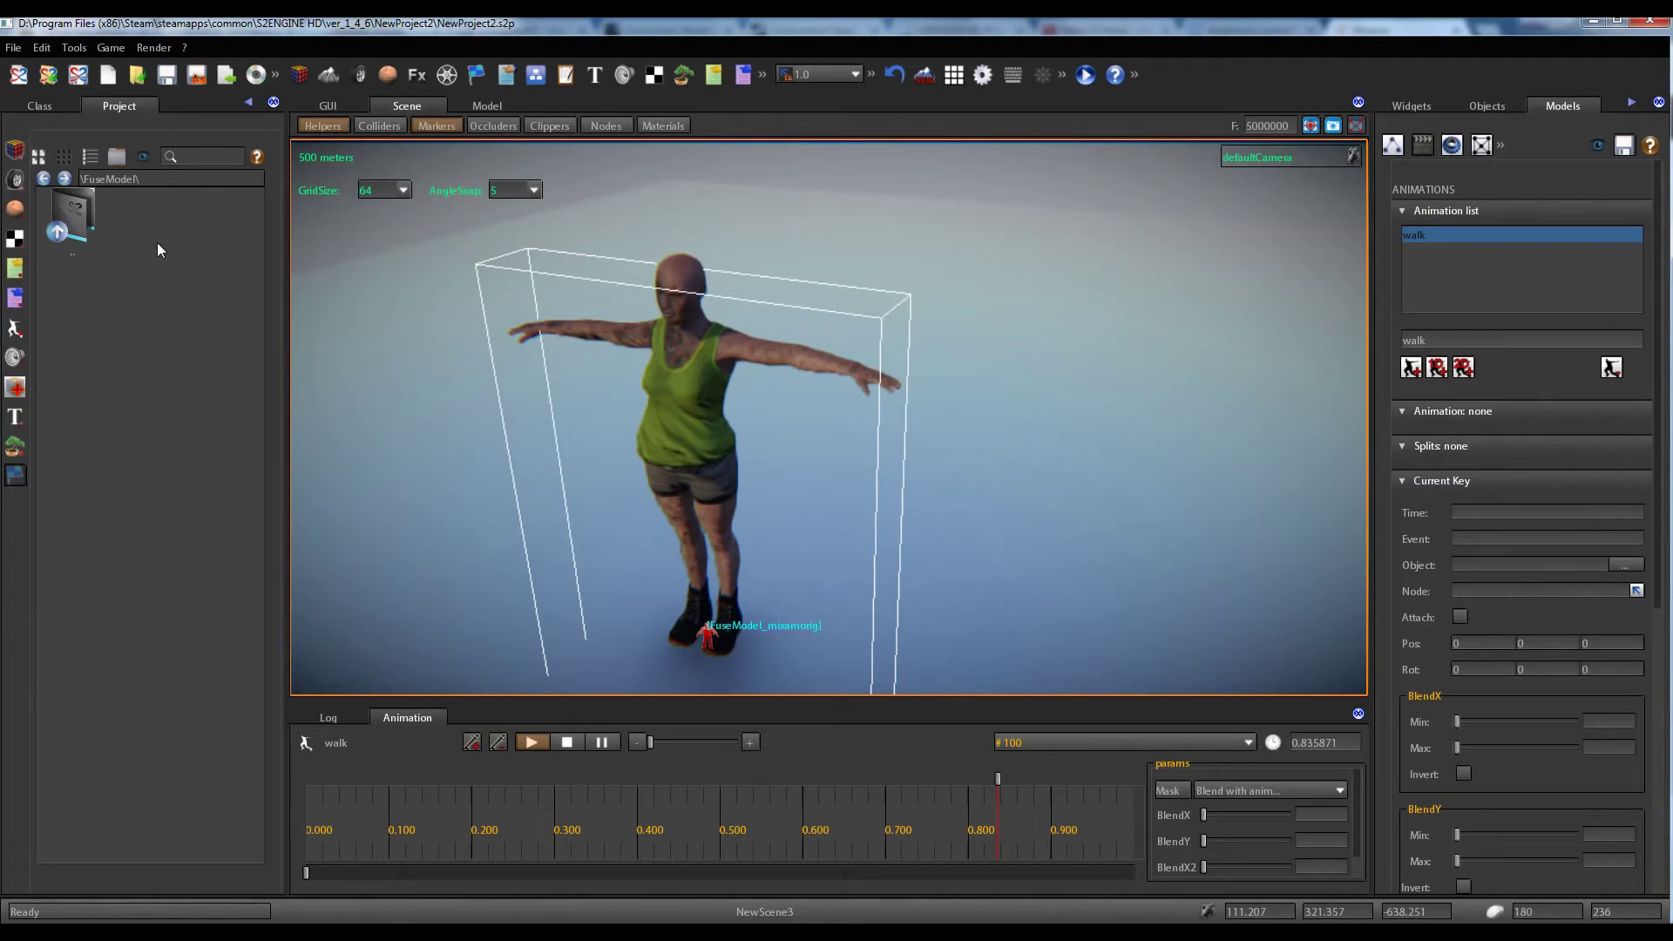
Create a new FSM file named zombie_female in the FuseModel folder.
right_click(157, 249)
left_click(237, 263)
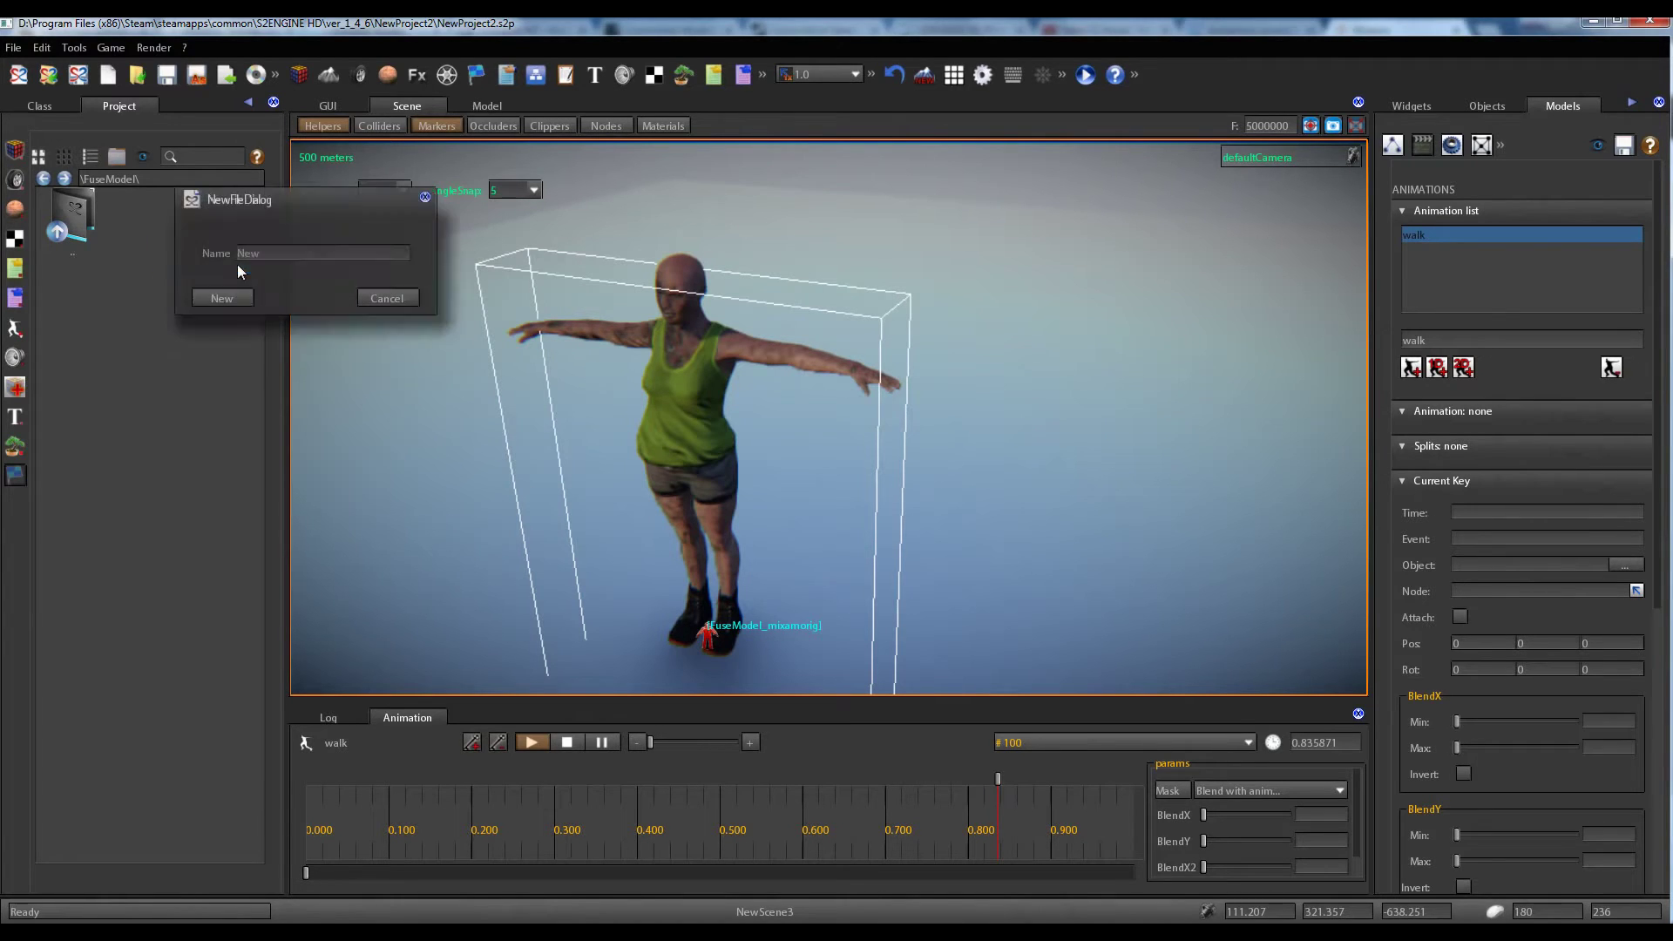
left_click(491, 318)
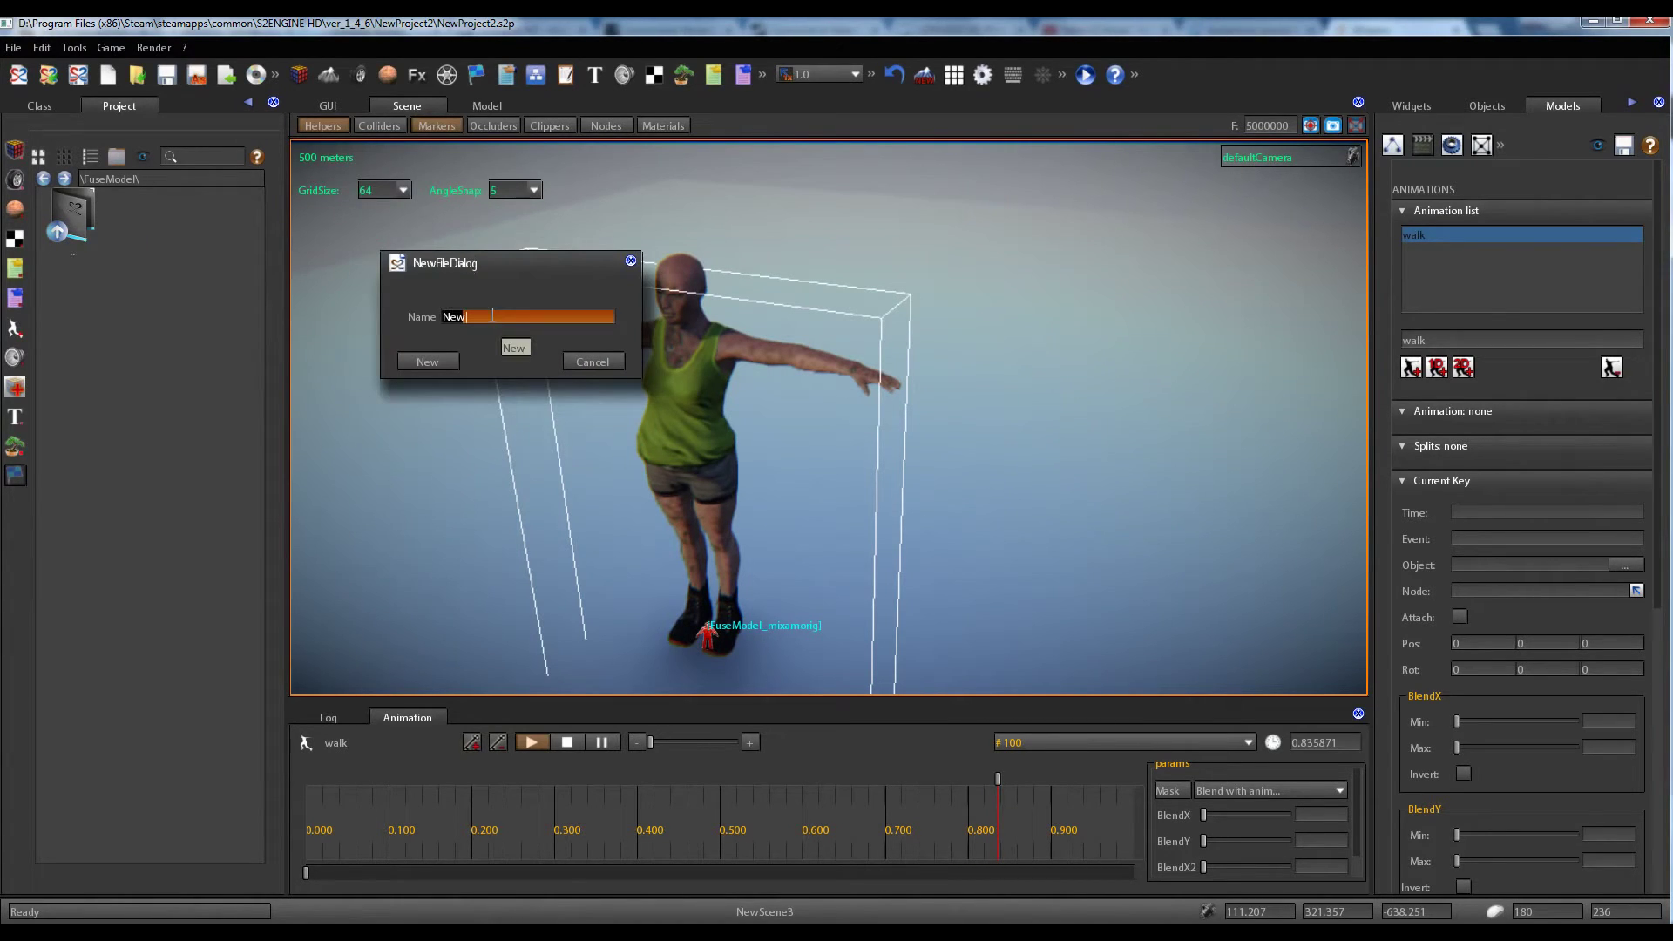
type("zombie_femakele")
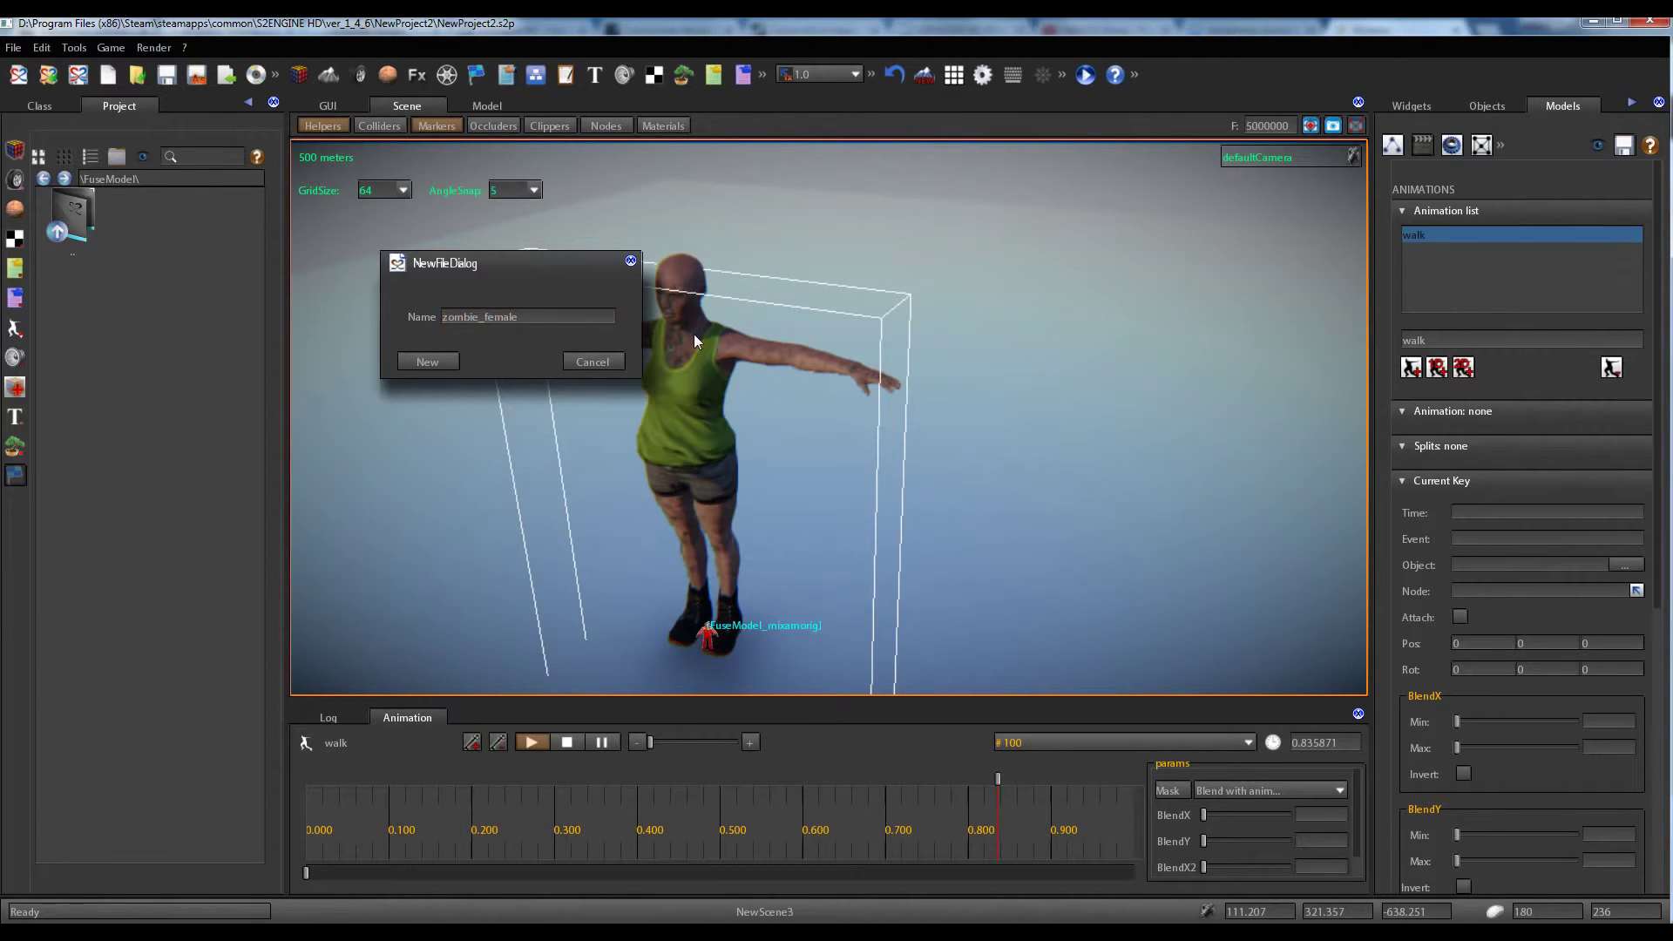
left_click(438, 363)
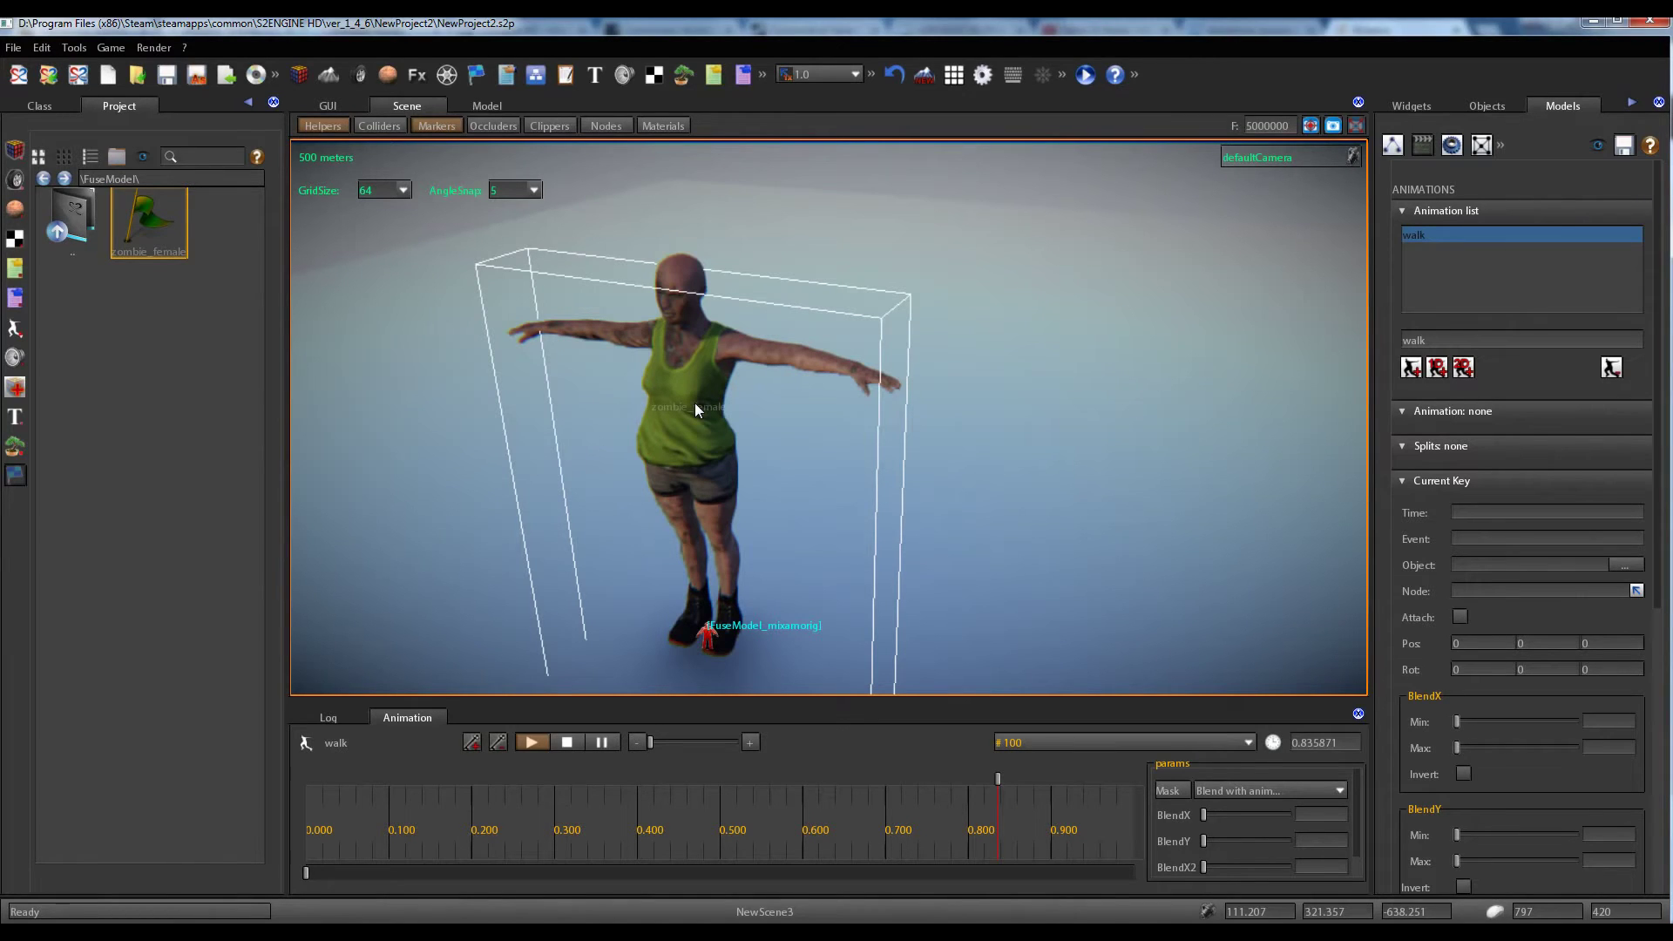
Assign the zombie_female file to the scene character as its fsm and check the fsm entry in the character's properties.
right_click(688, 364)
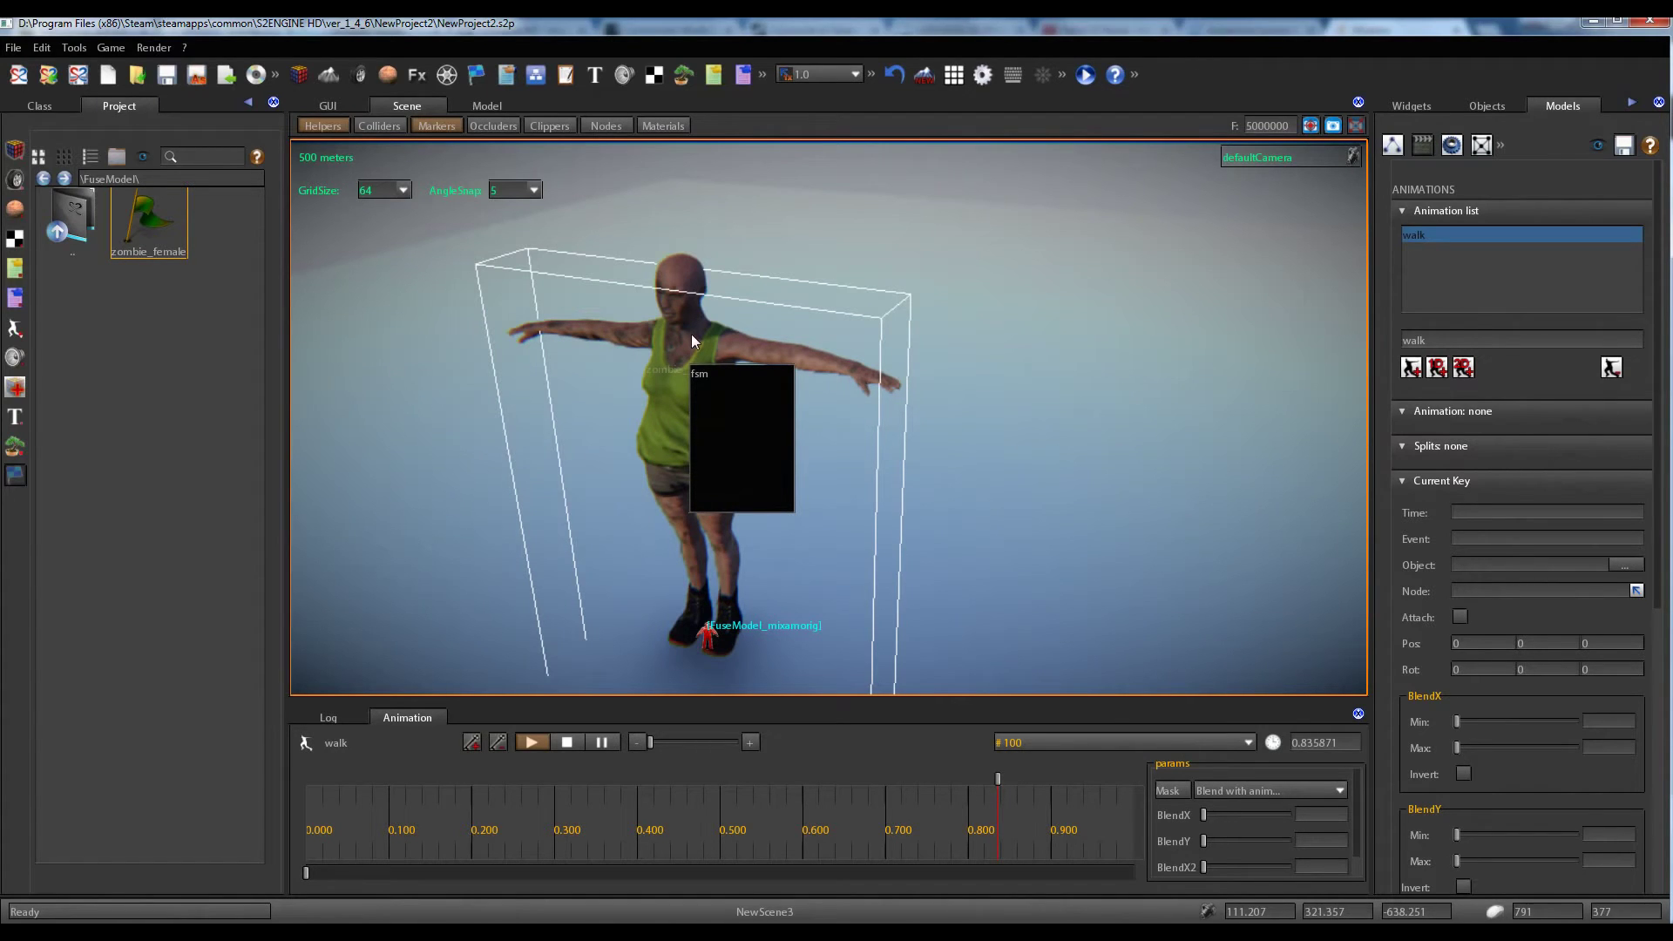
left_click(722, 374)
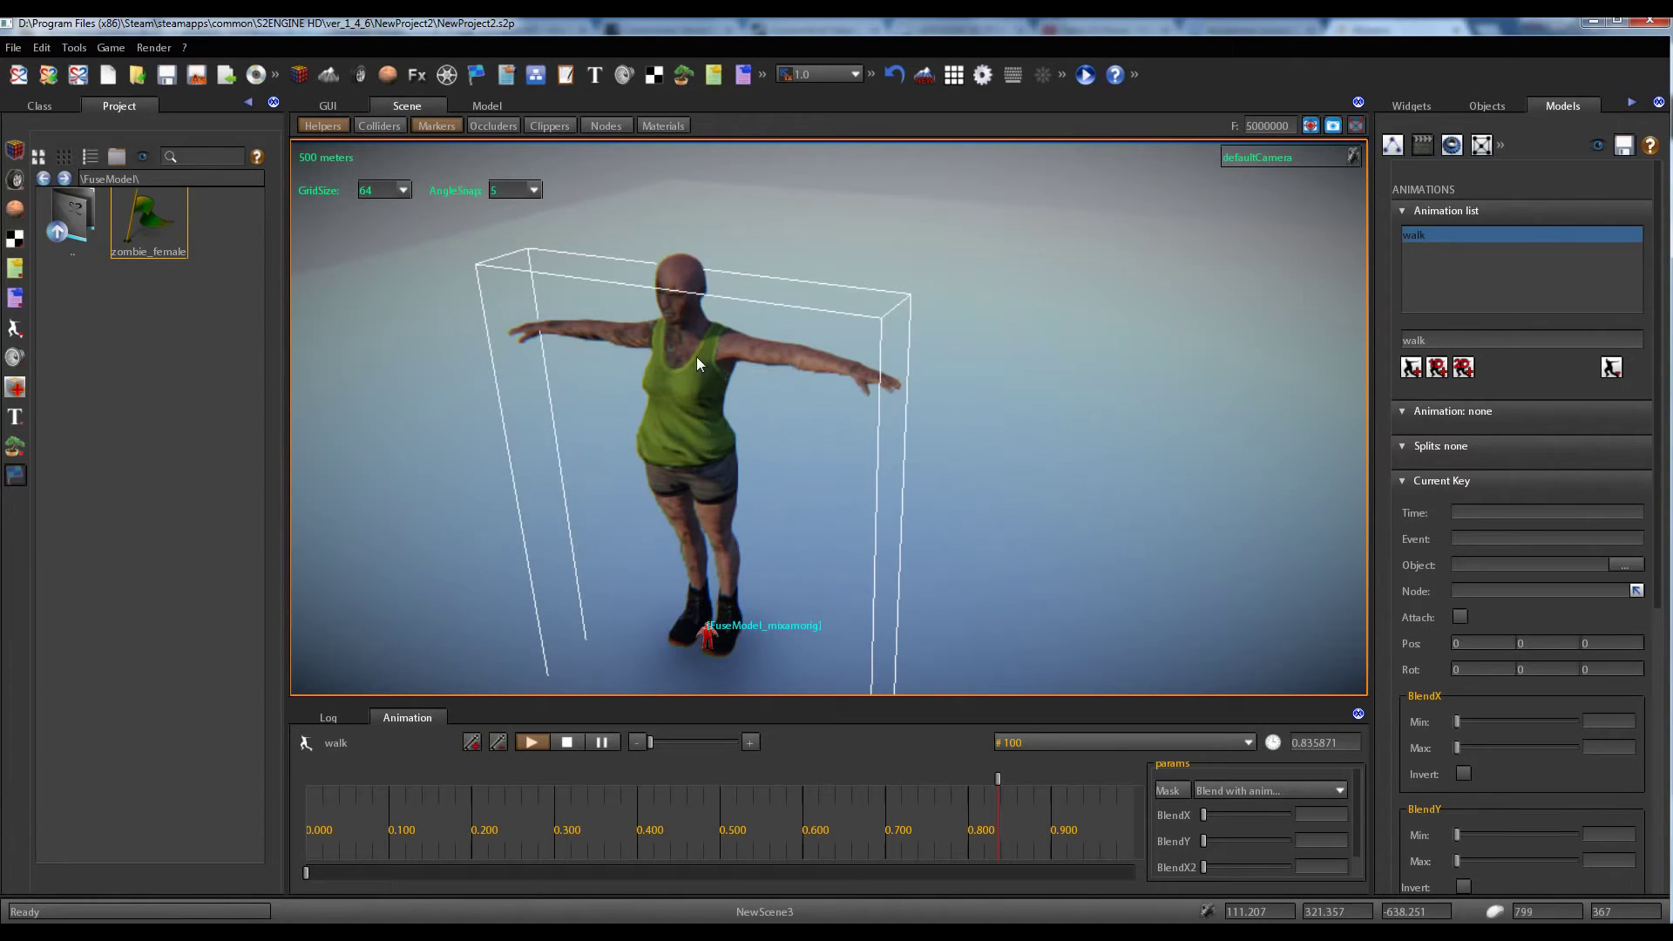
right_click(697, 357)
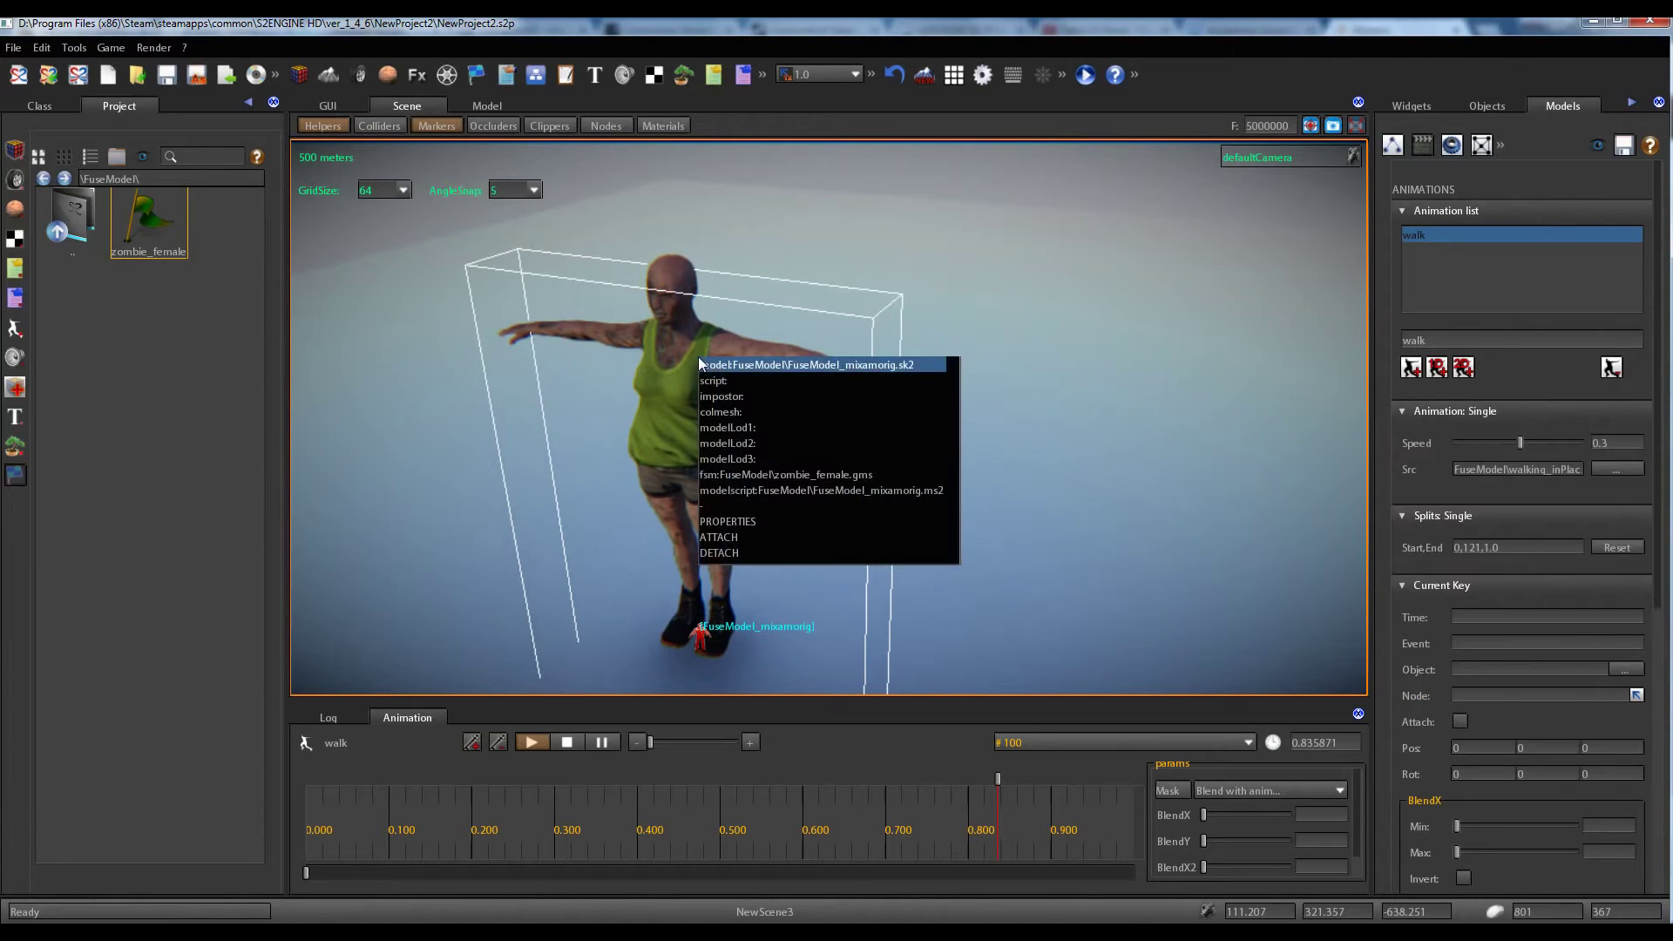
left_click(756, 523)
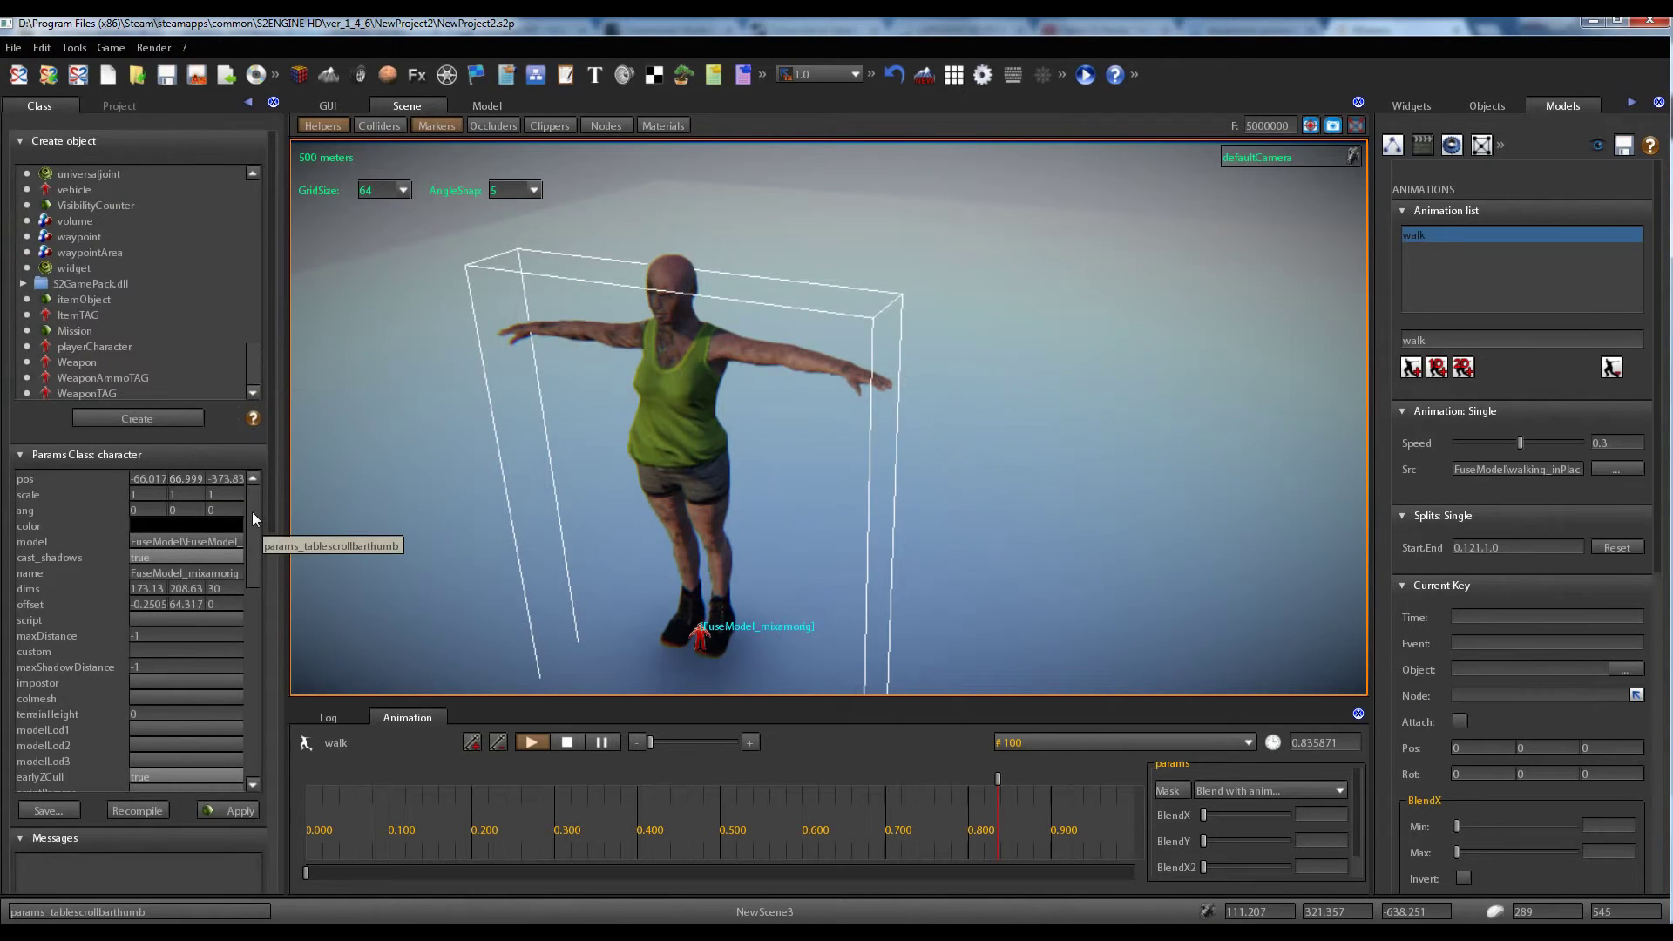
left_click_drag(253, 511, 263, 600)
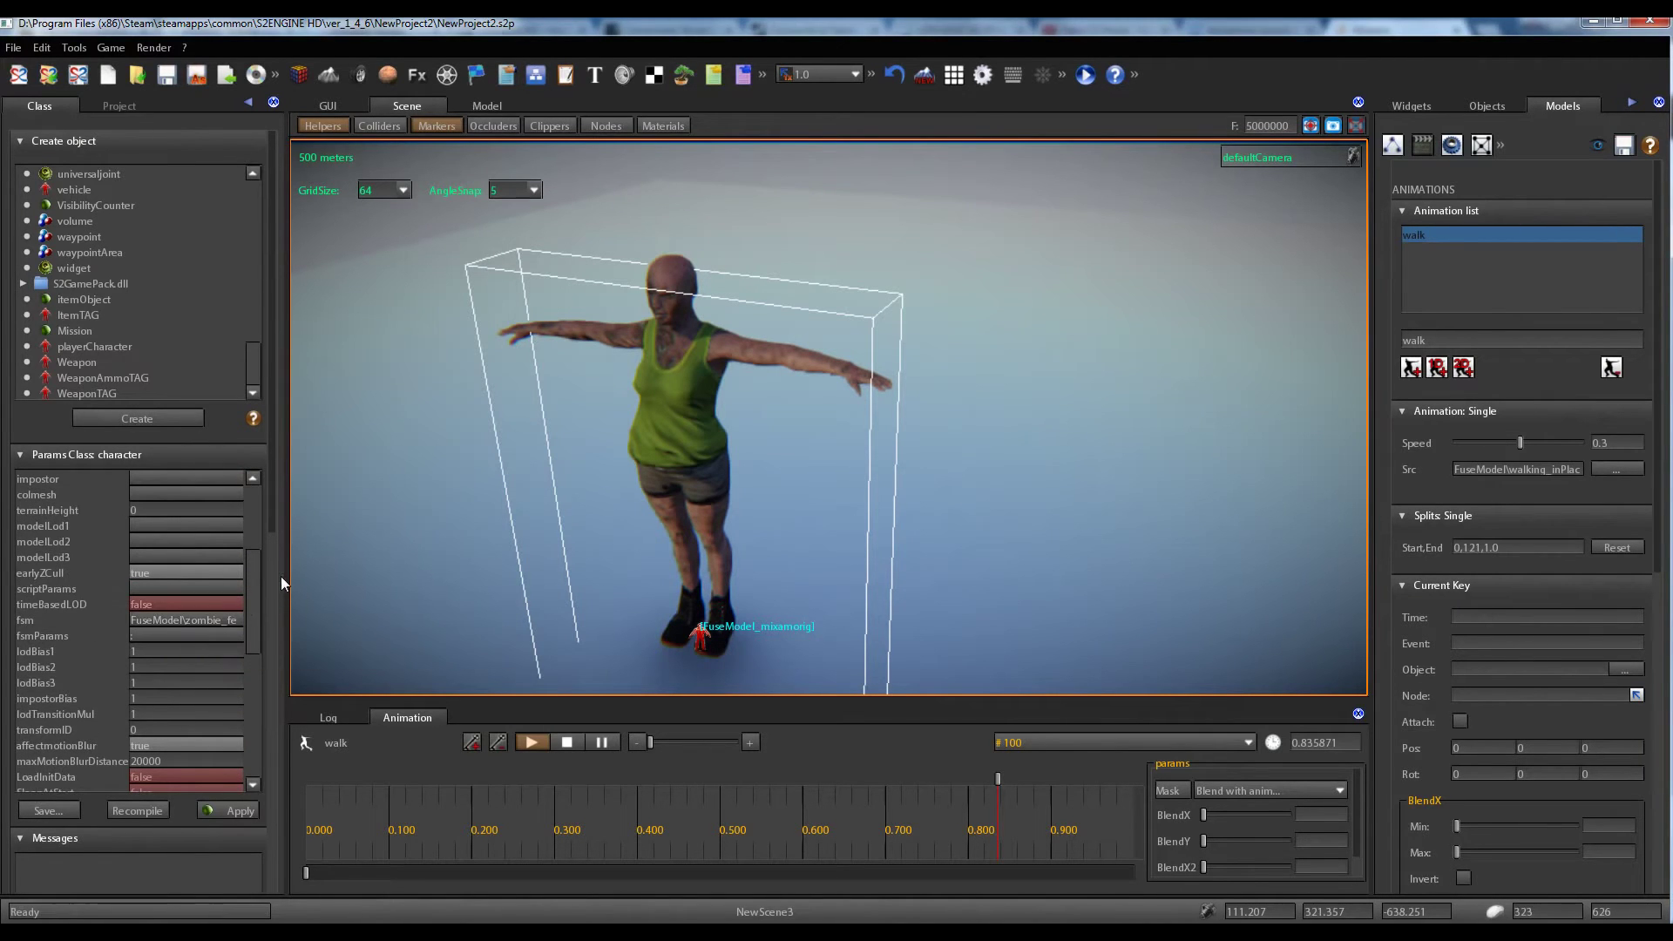
left_click_drag(280, 577, 389, 602)
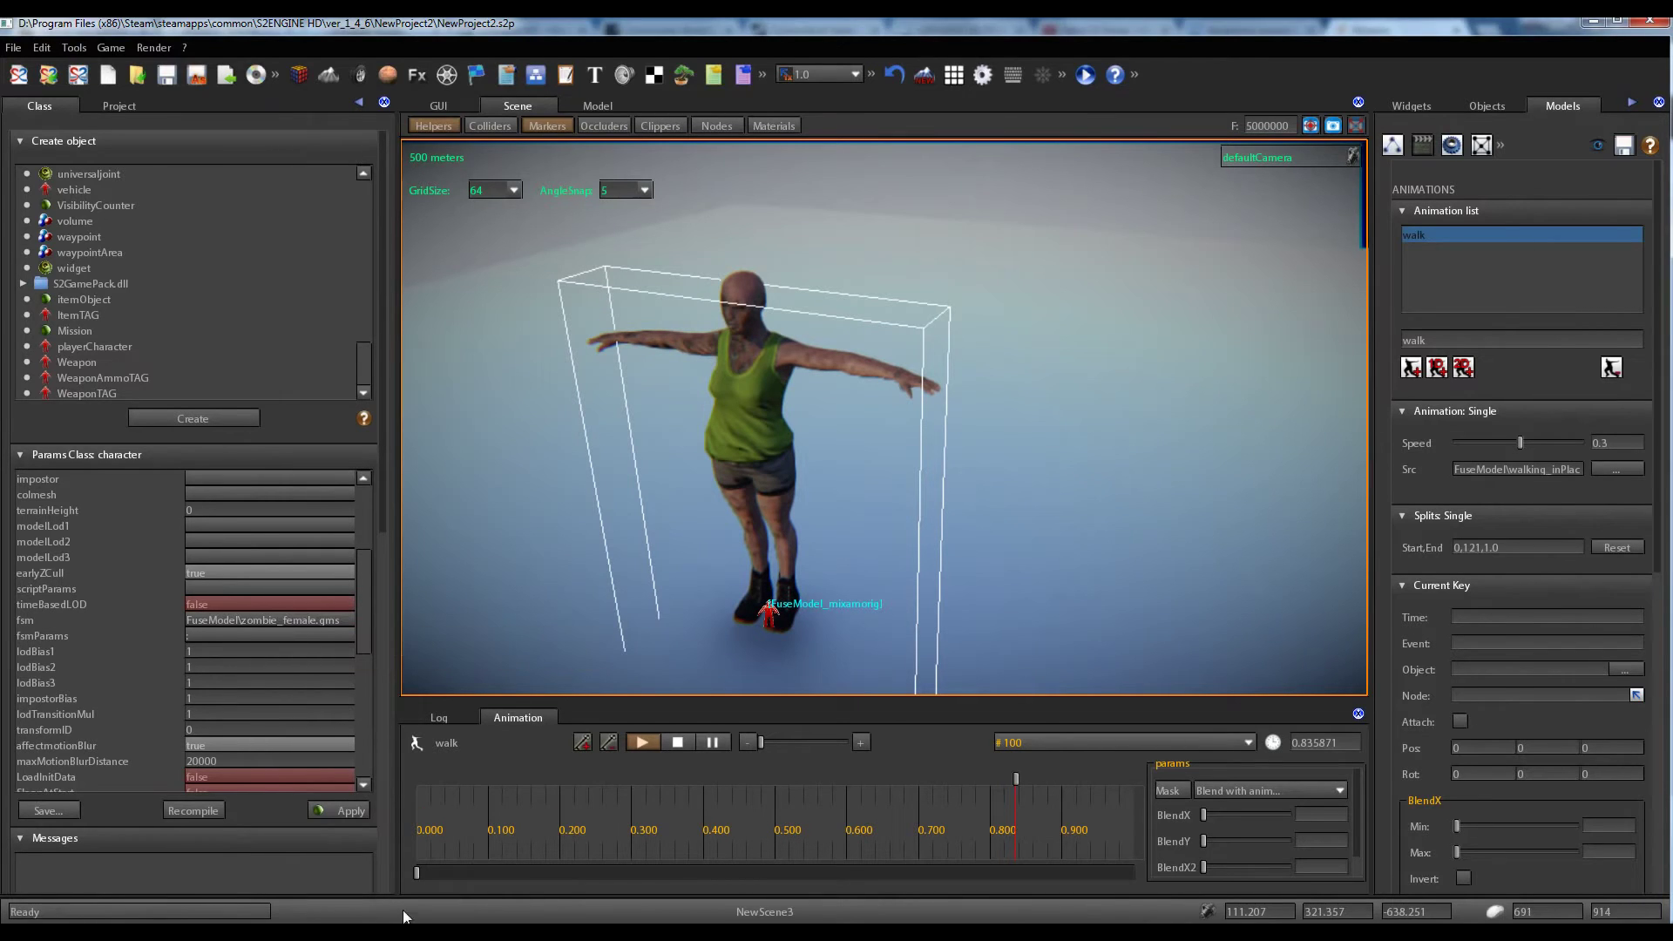
left_click(345, 809)
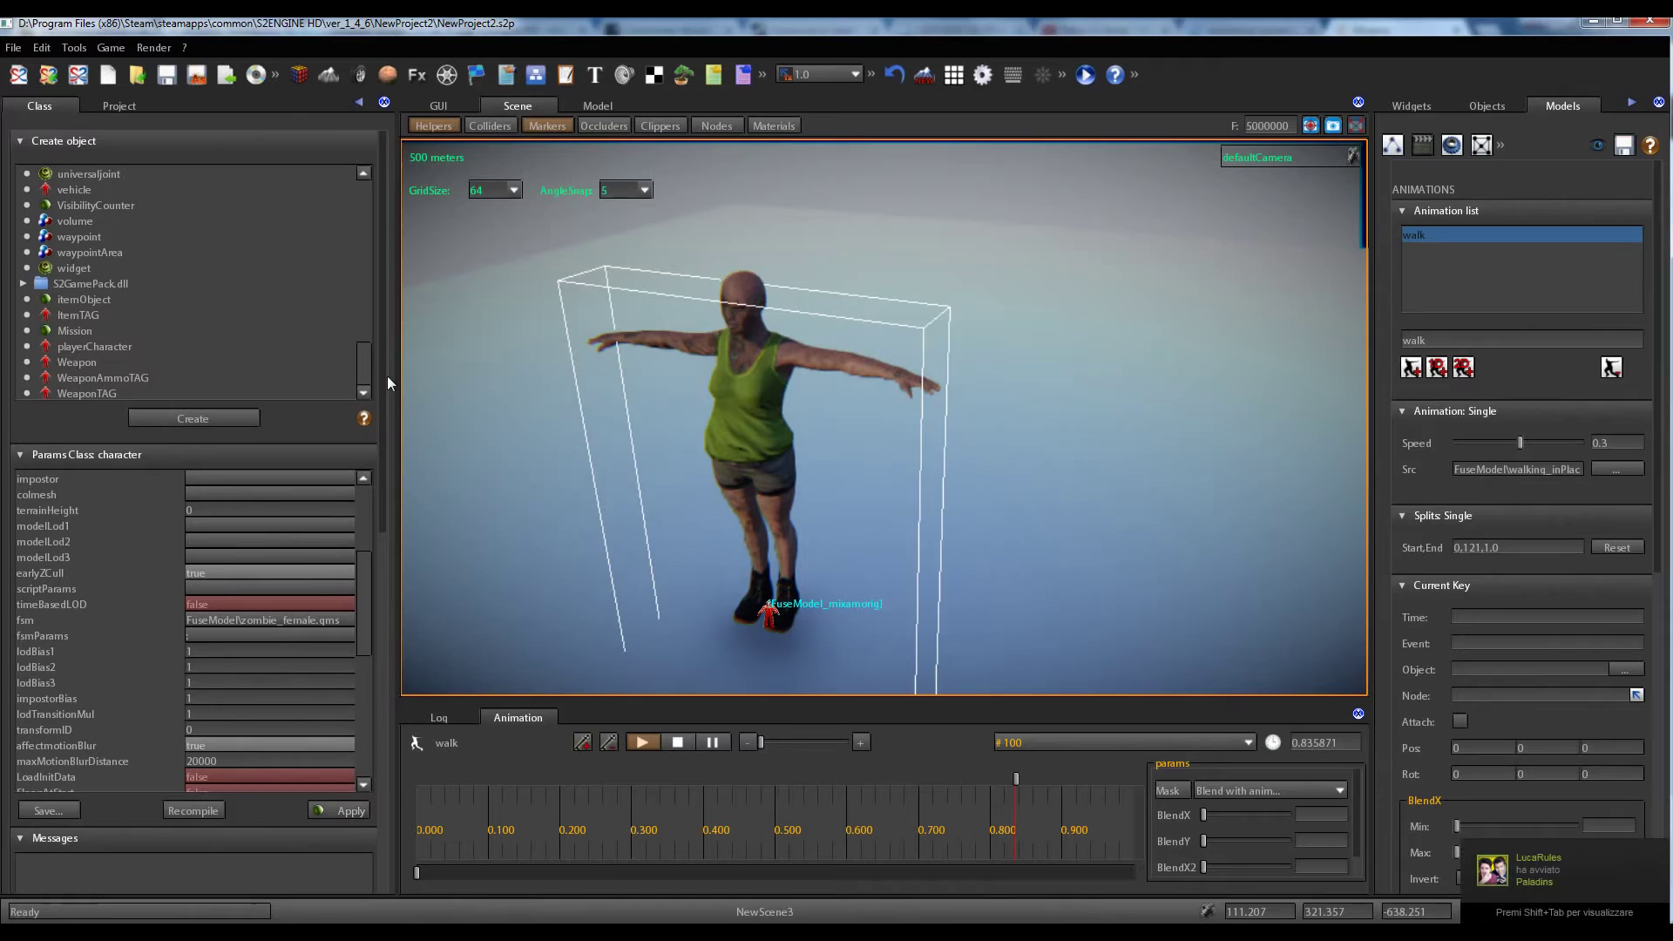
left_click_drag(388, 375, 255, 374)
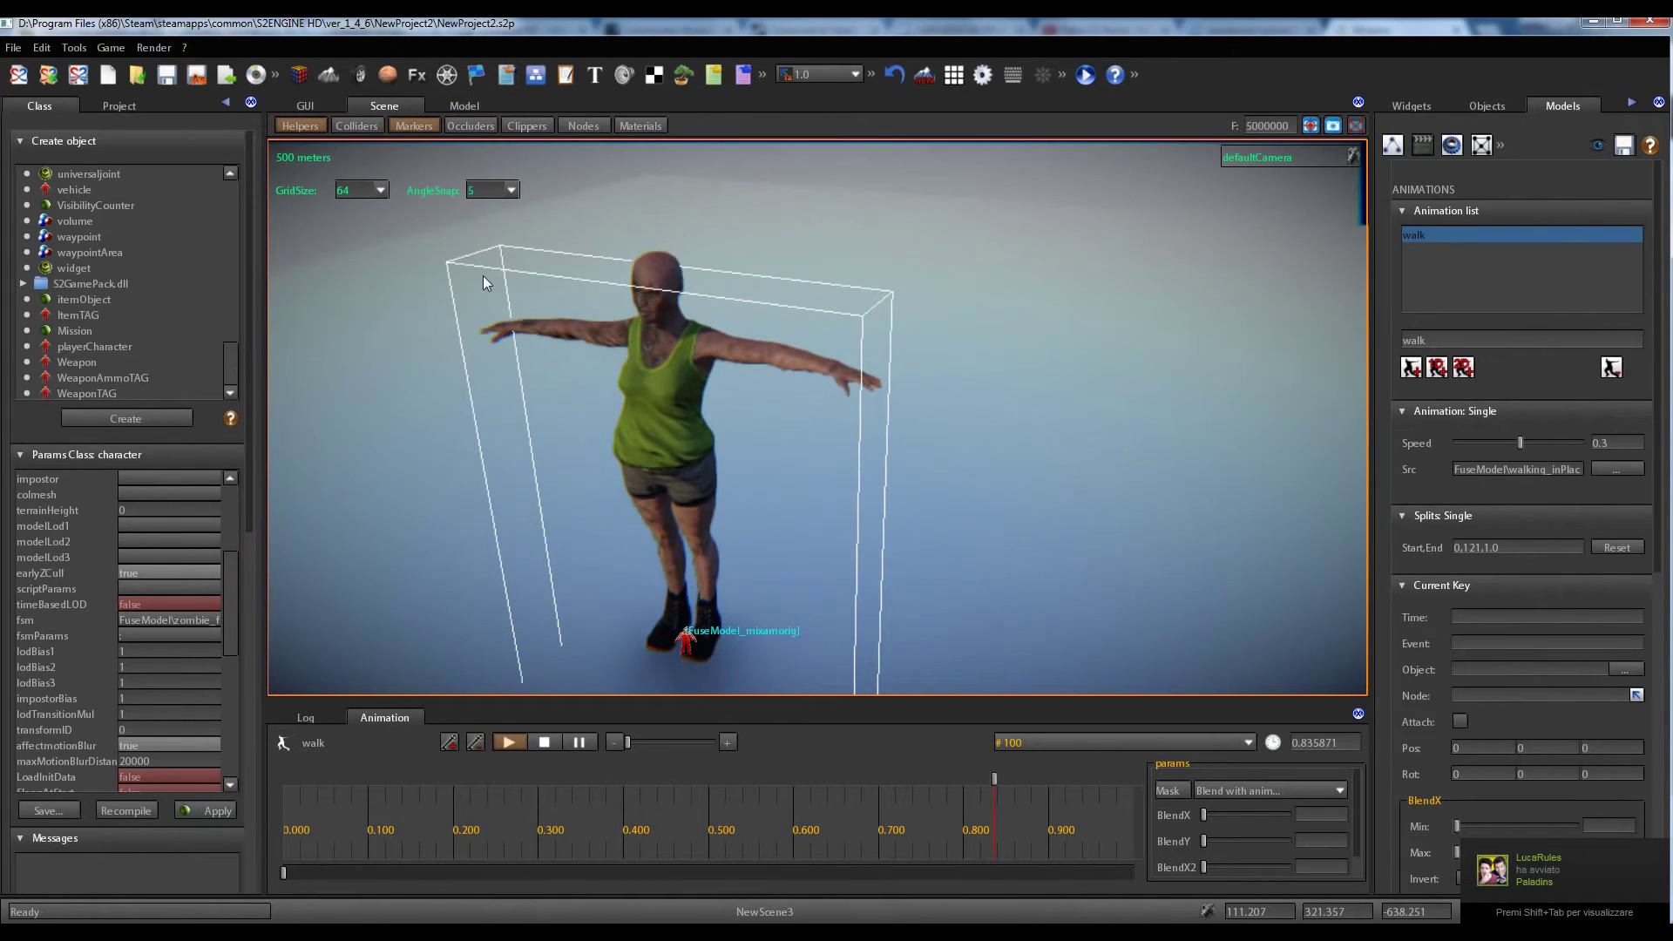
Open the character's zombie_female.gms state machine and dock its widened FSM graph beside the scene view.
right_click(669, 376)
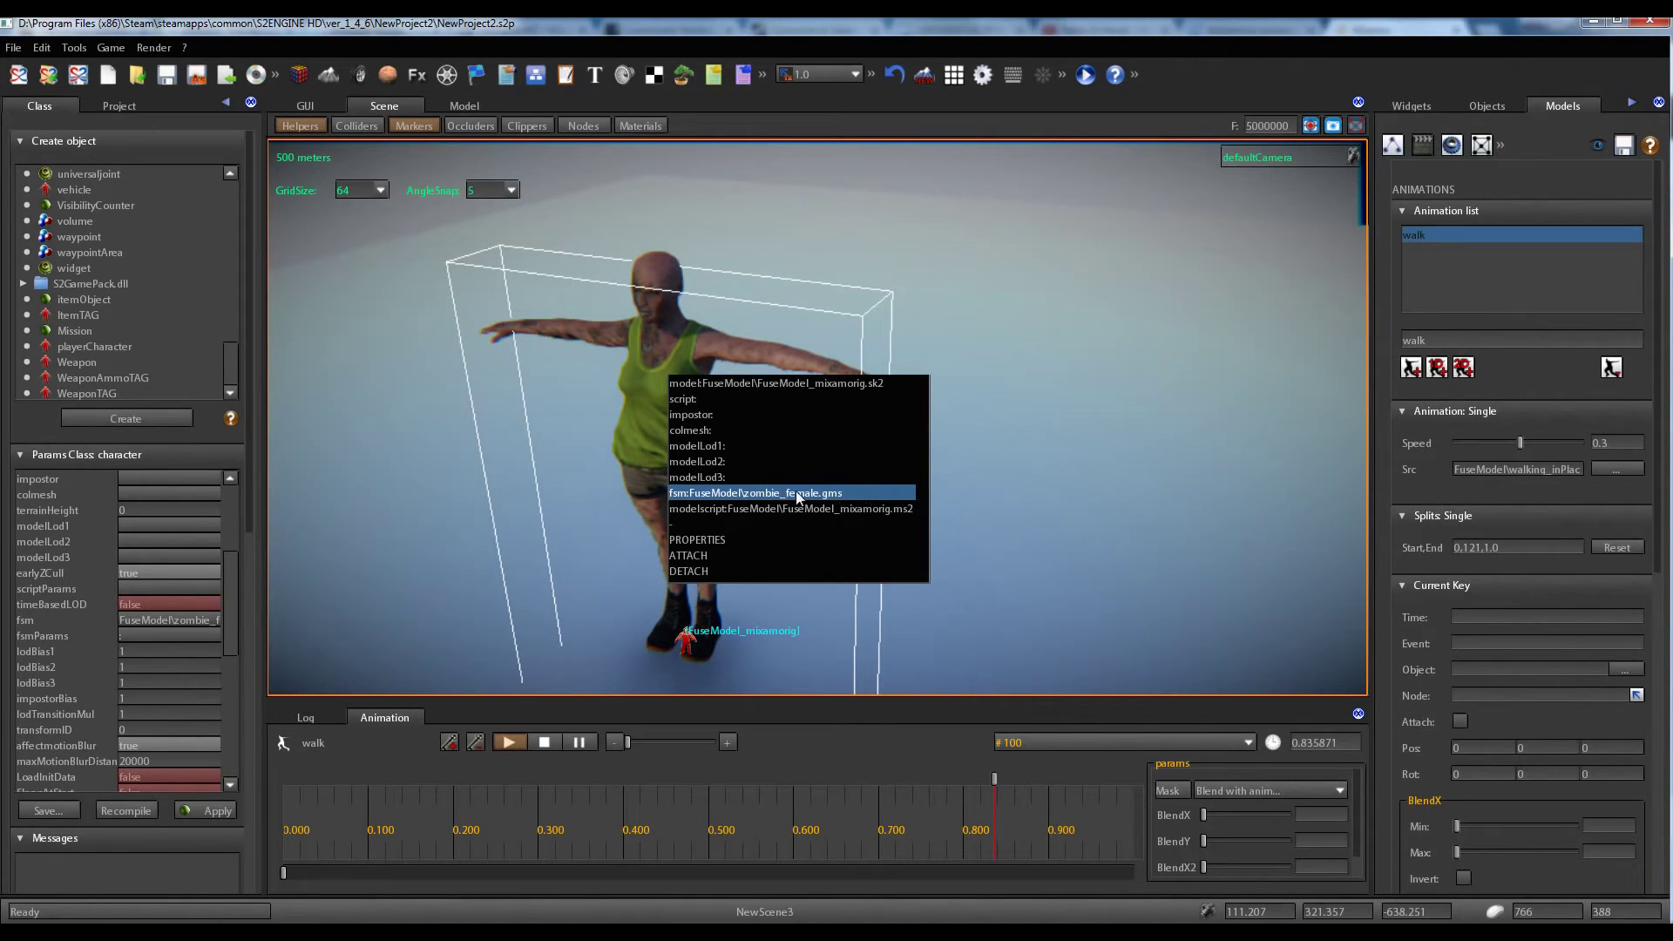
left_click(728, 493)
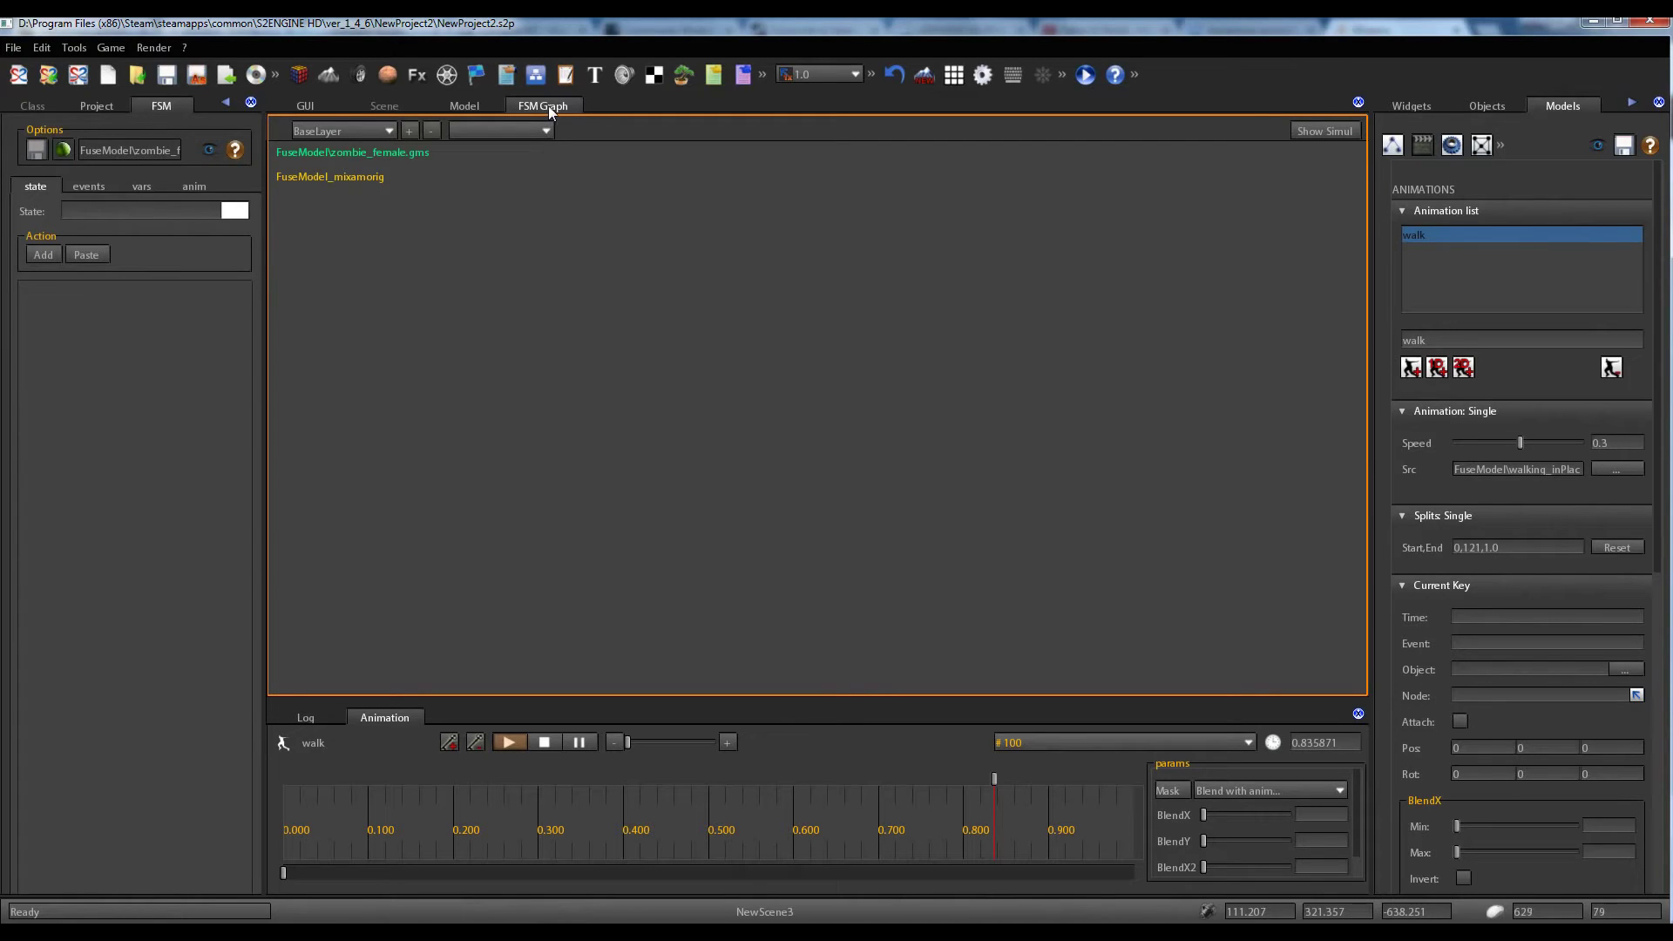
left_click_drag(547, 106, 1573, 174)
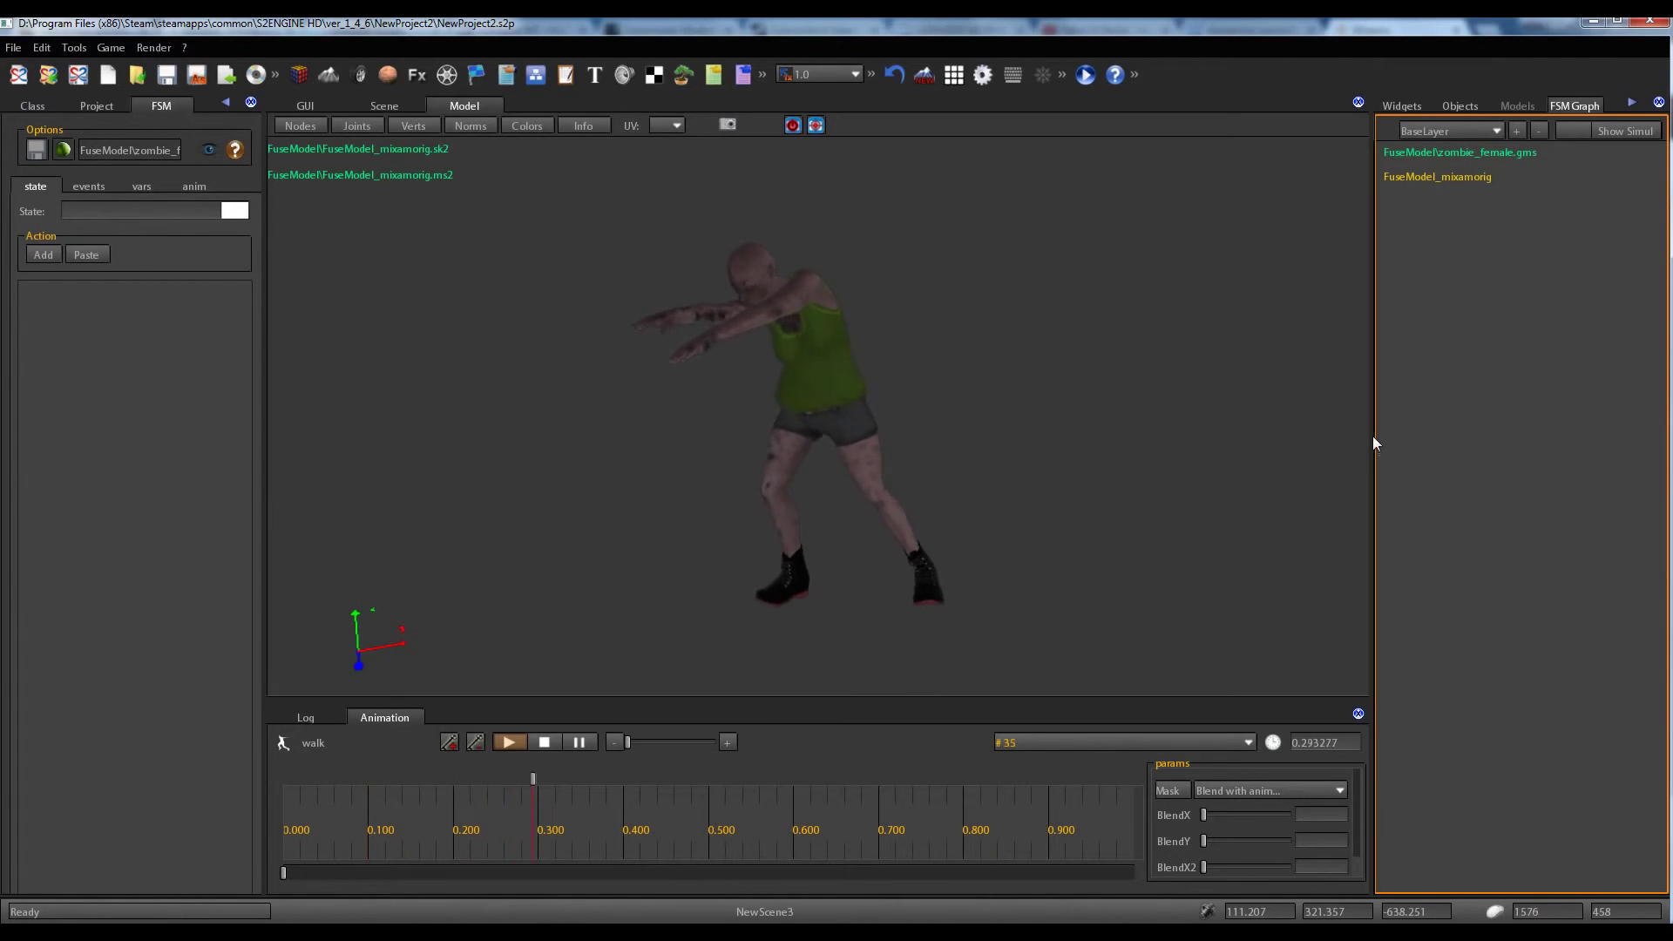
left_click_drag(1370, 441, 1162, 446)
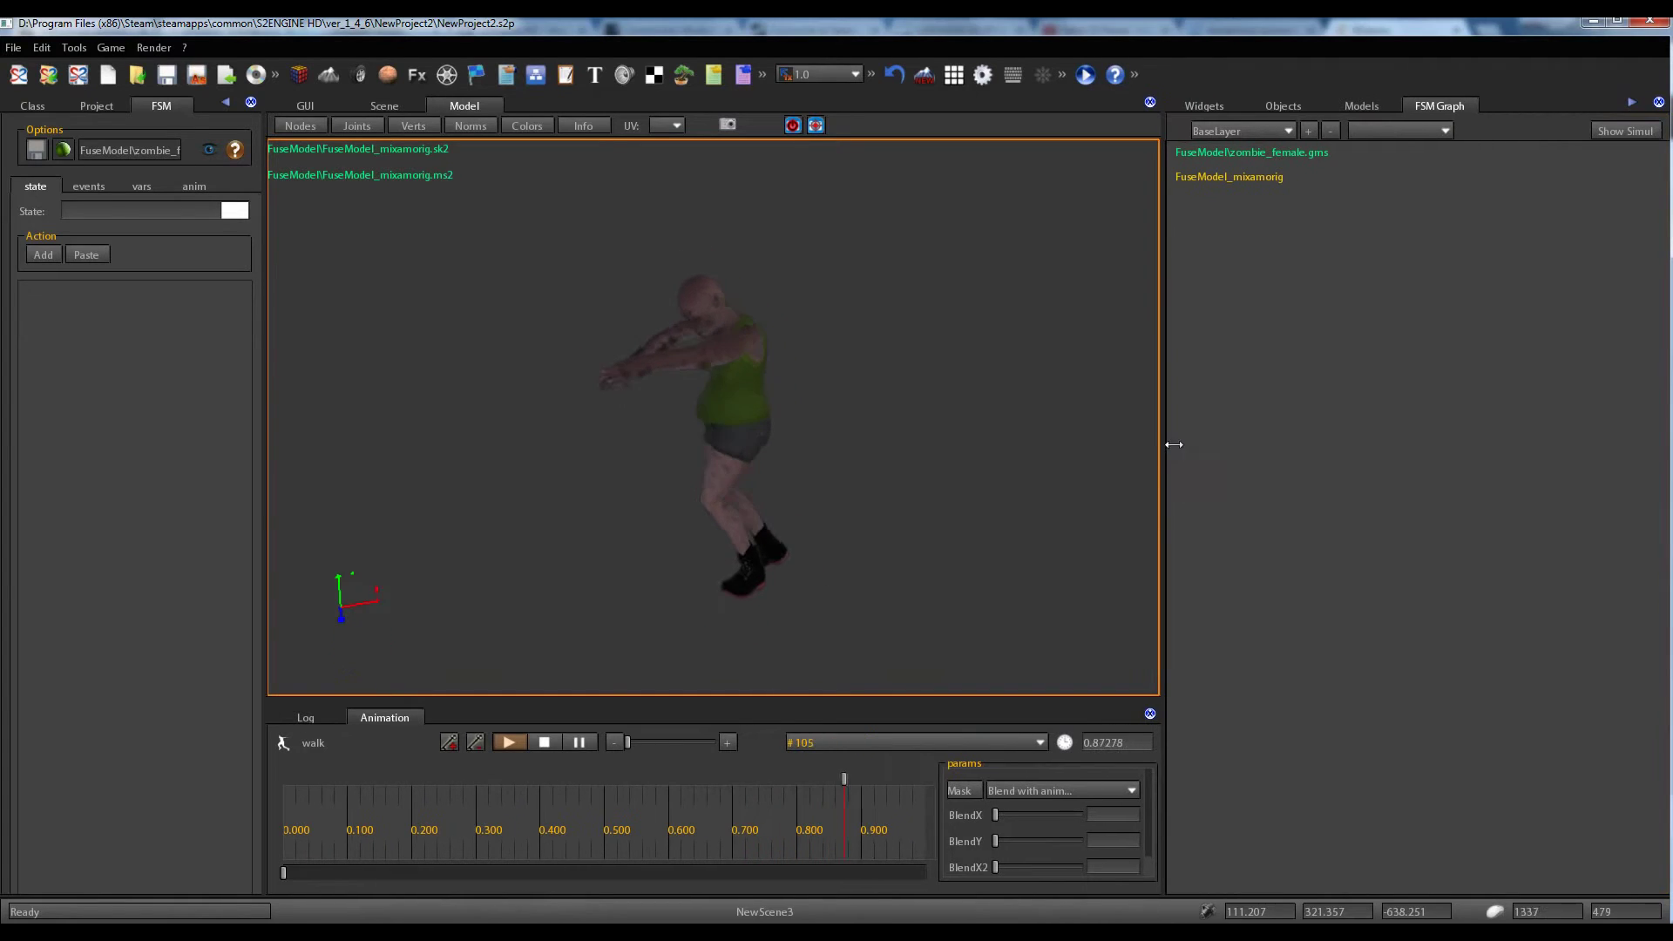
left_click(386, 104)
right_click_drag(573, 363, 641, 405)
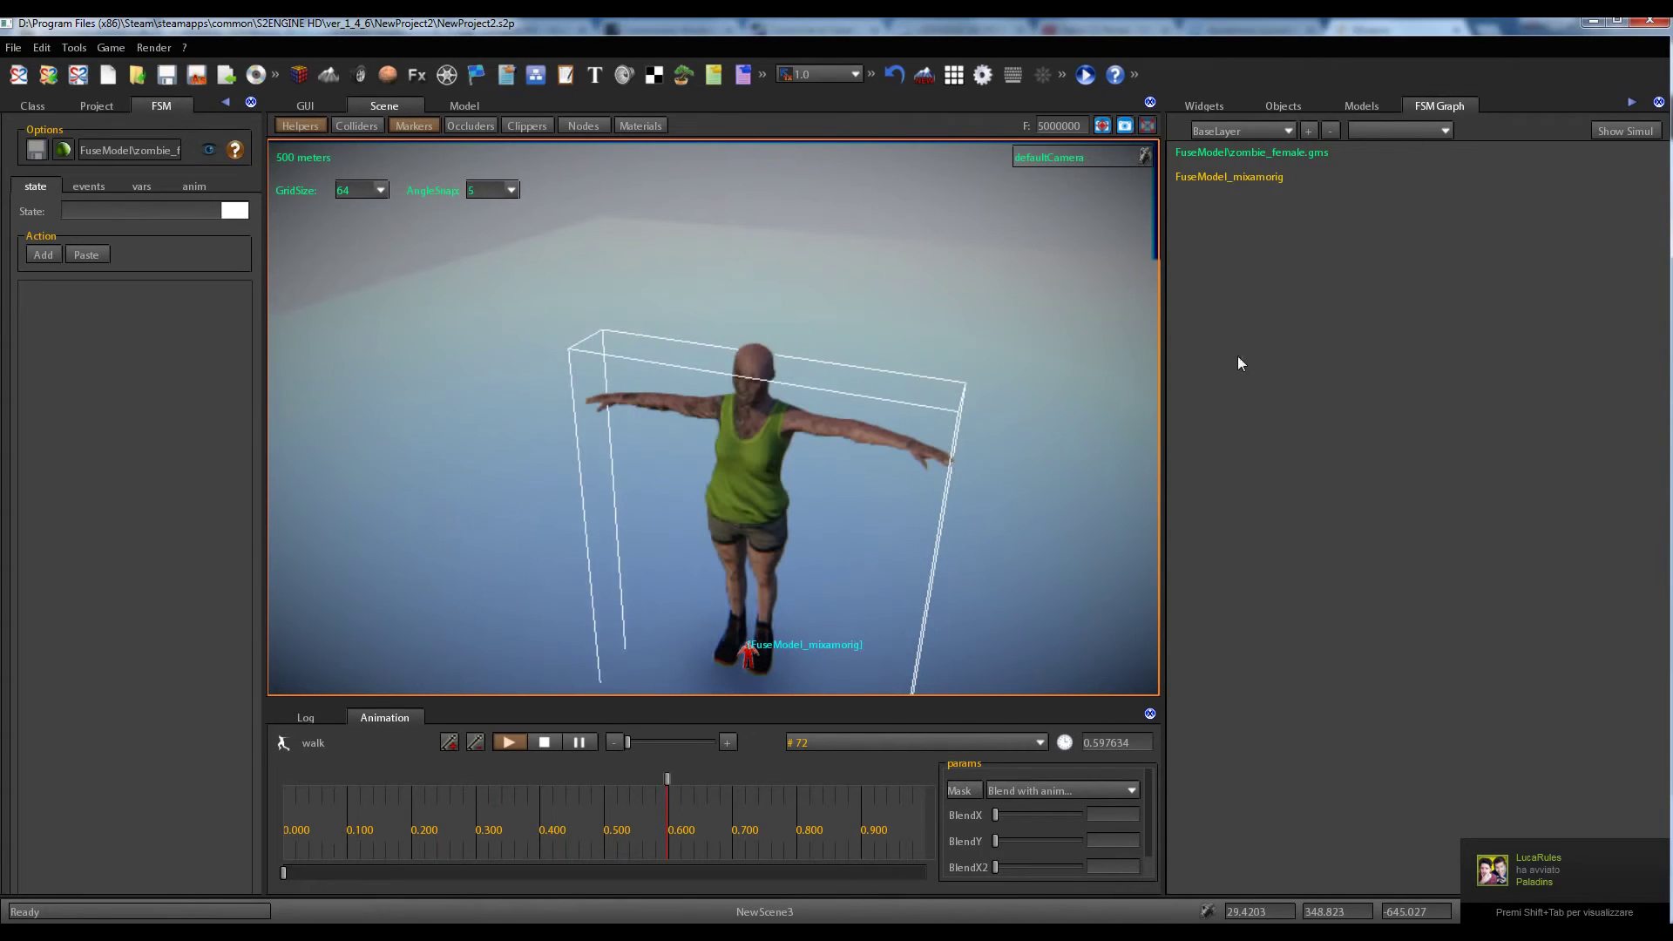
right_click_drag(827, 504, 860, 496)
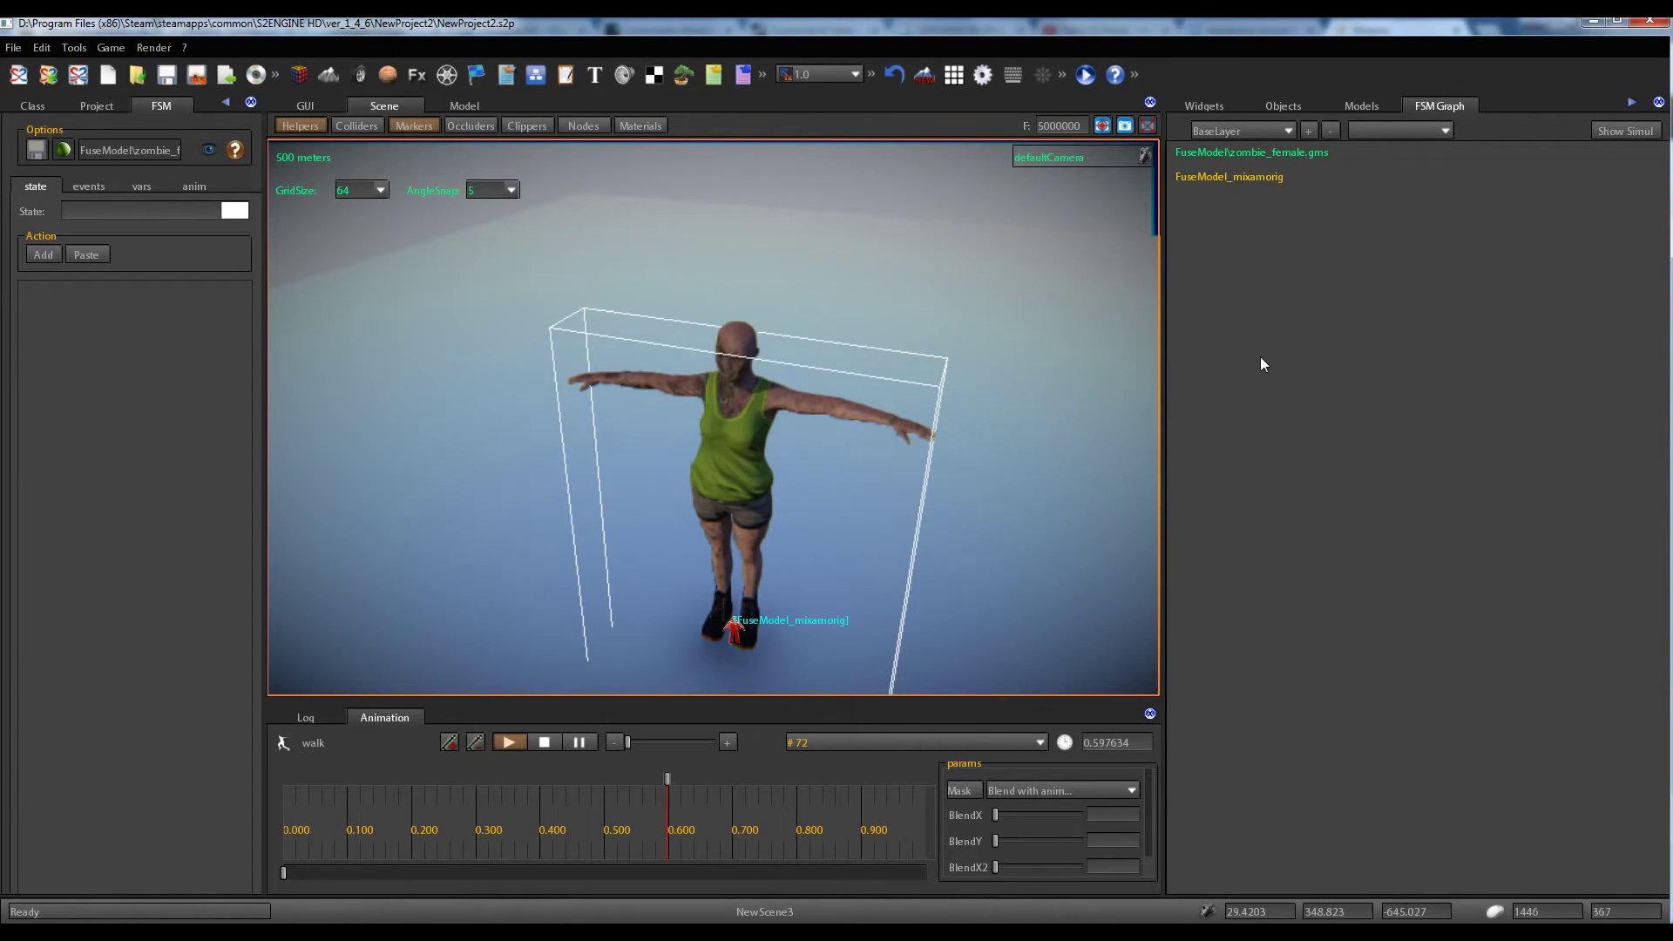
Add a state named WALK to the FSM graph and shift its node slightly to the left.
right_click(1293, 291)
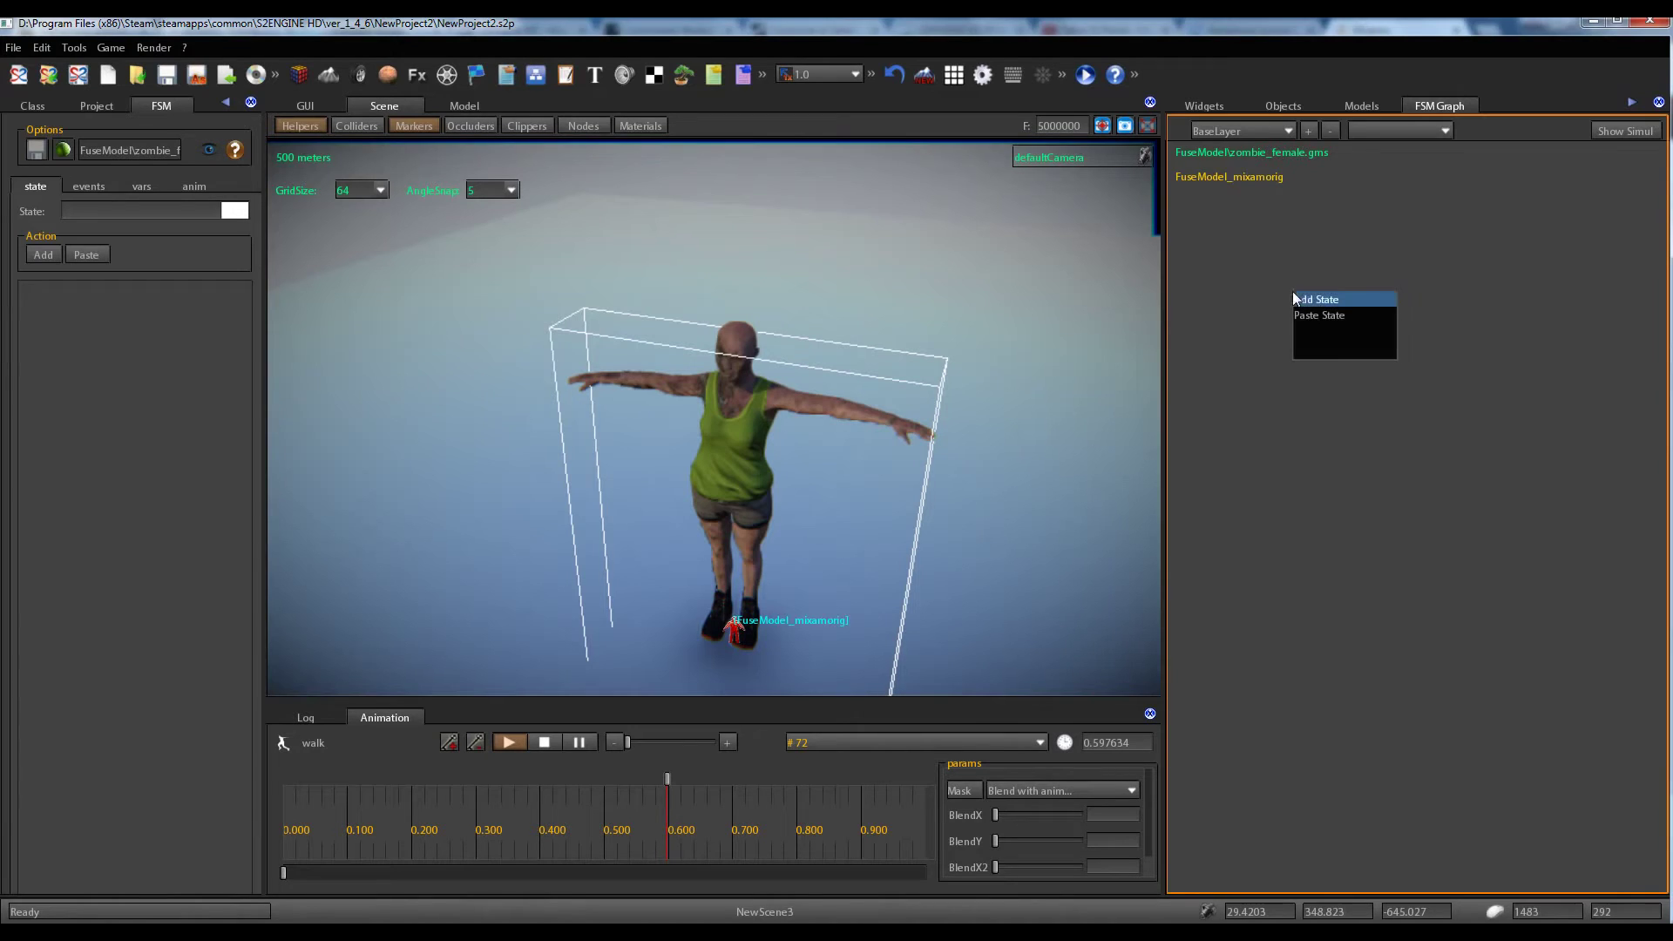
left_click(1382, 298)
left_click(149, 211)
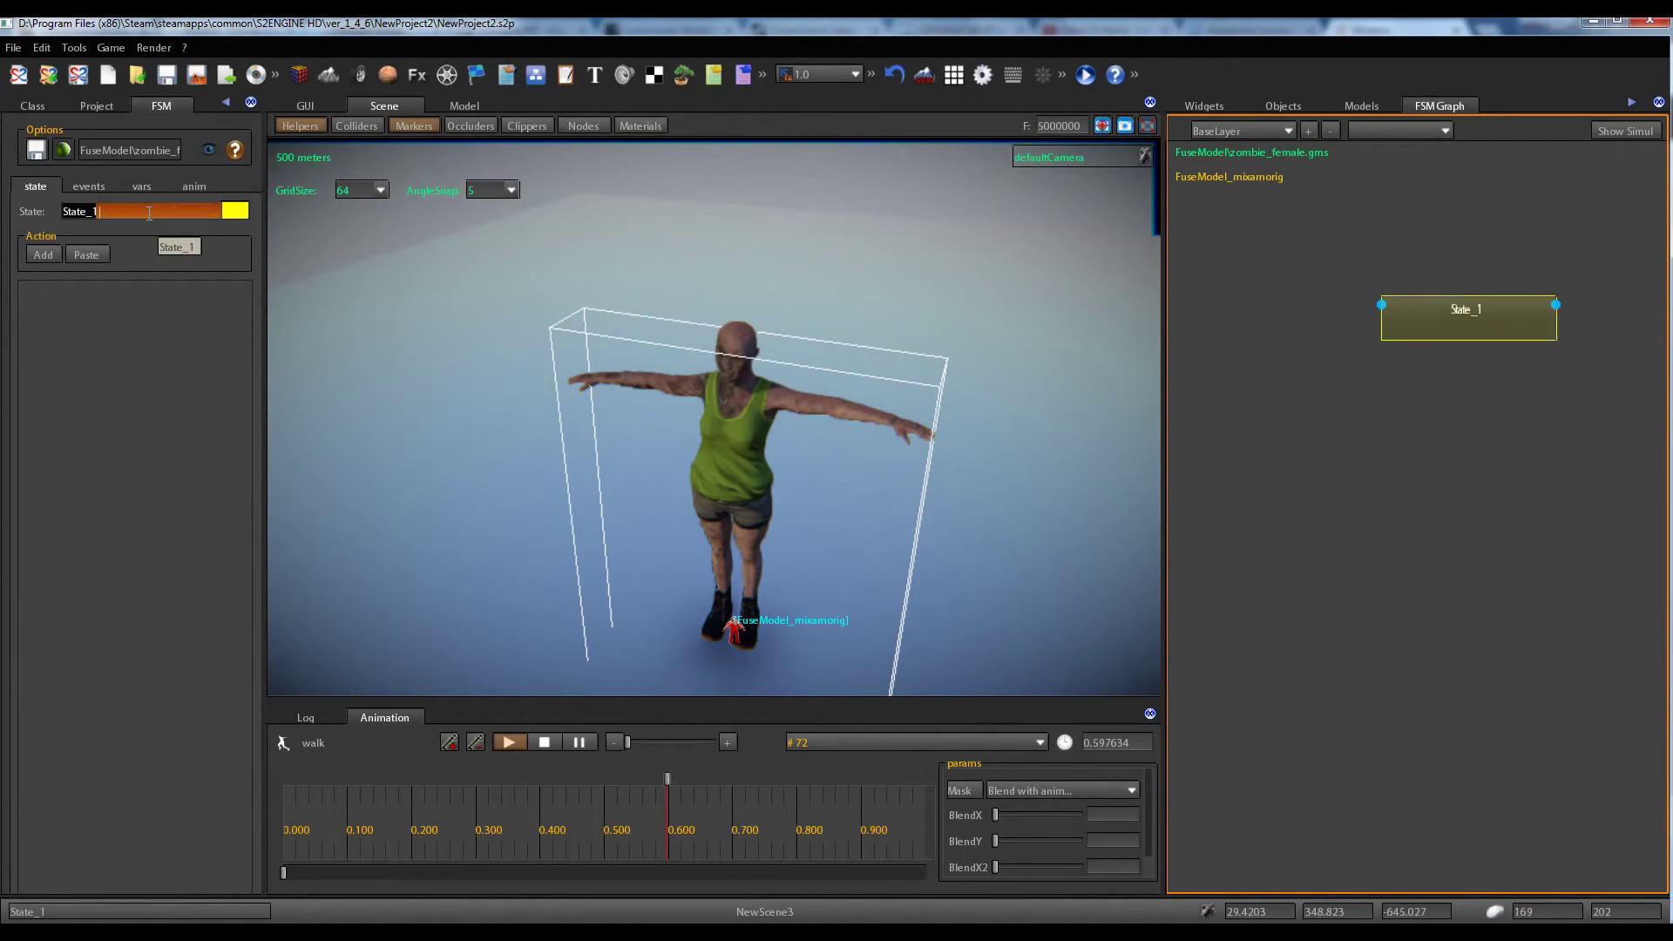
type("WALK")
key("Return")
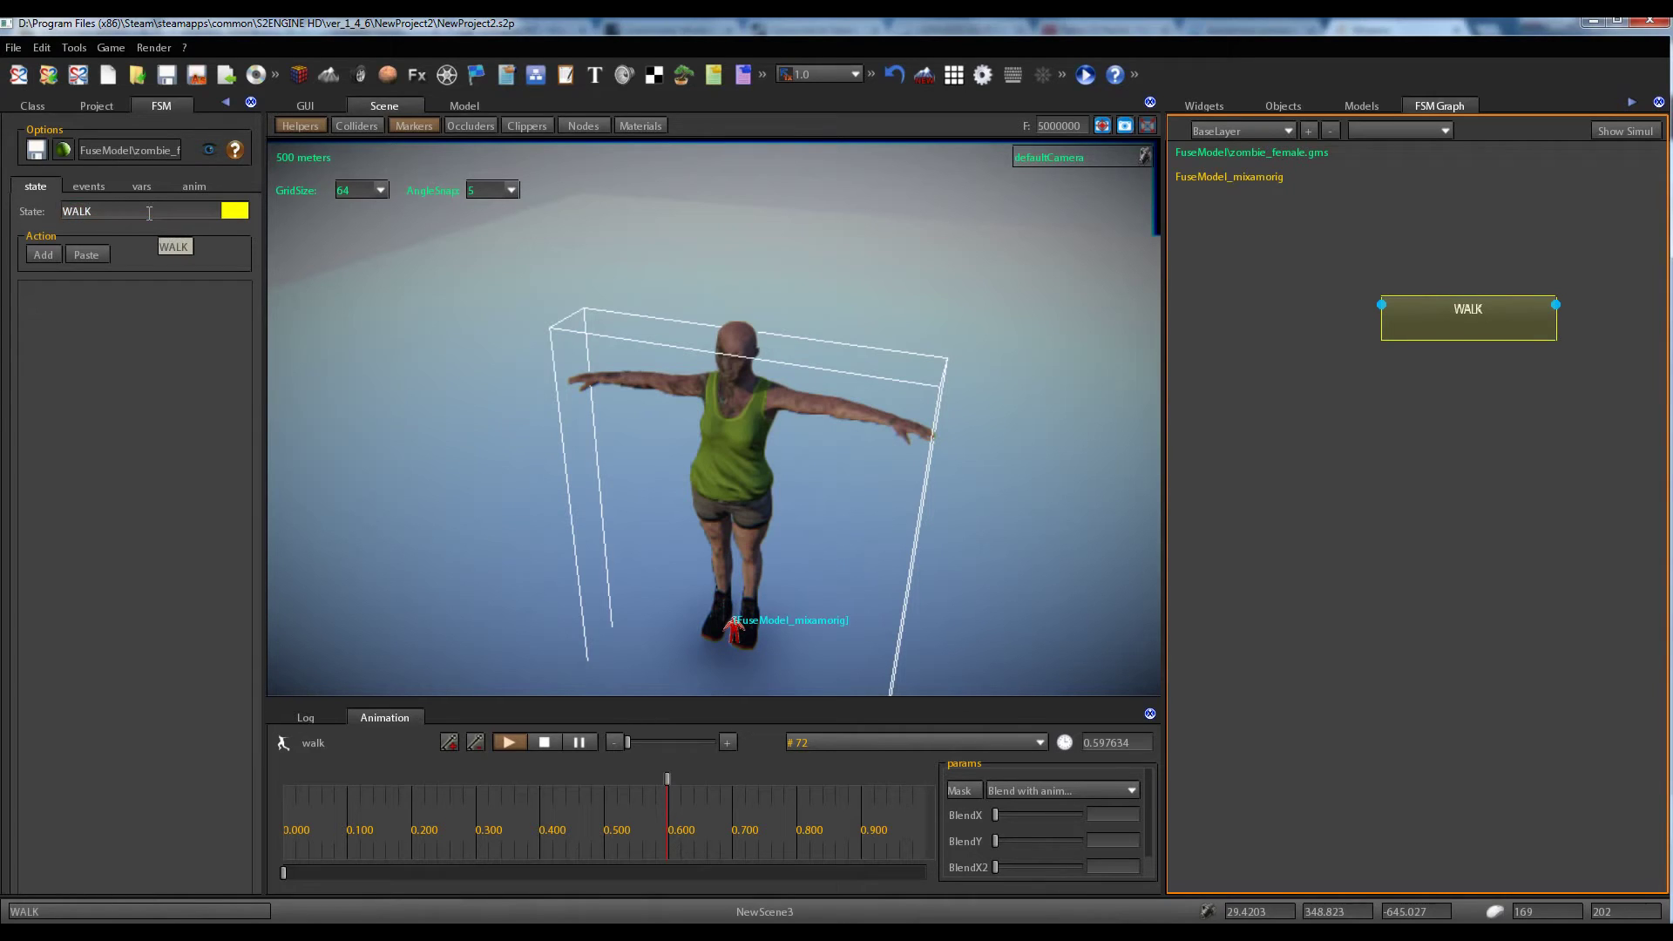
left_click_drag(1476, 327, 1419, 332)
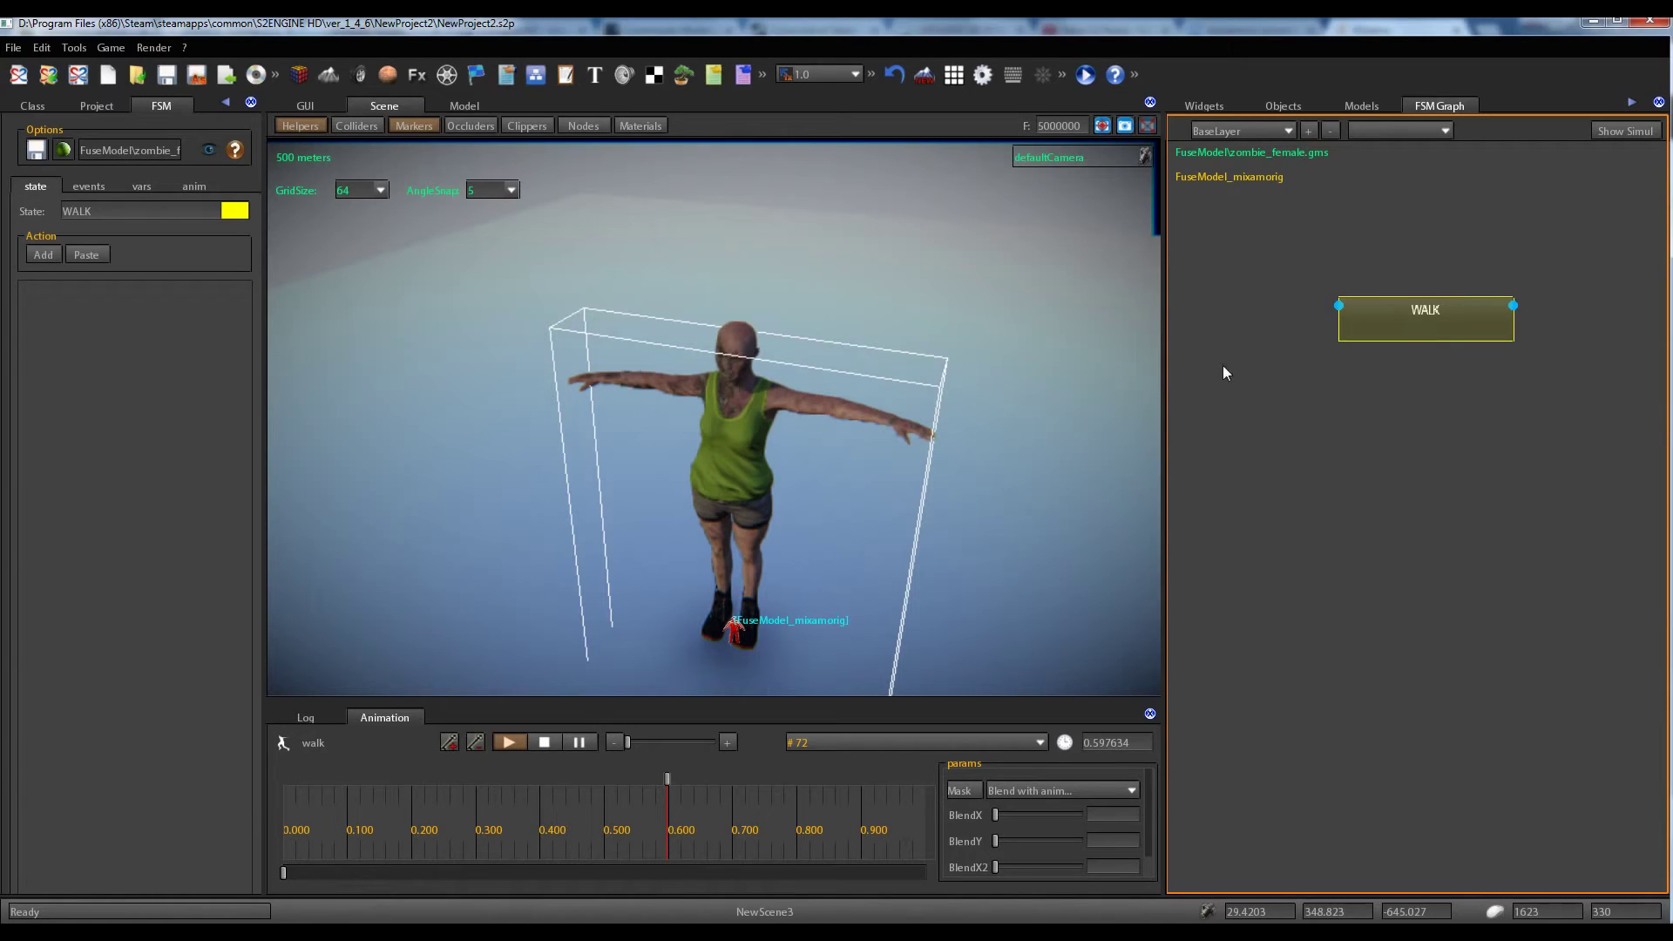
Set the WALK state's animation to walk and shift its node slightly to the left in the graph.
left_click(193, 187)
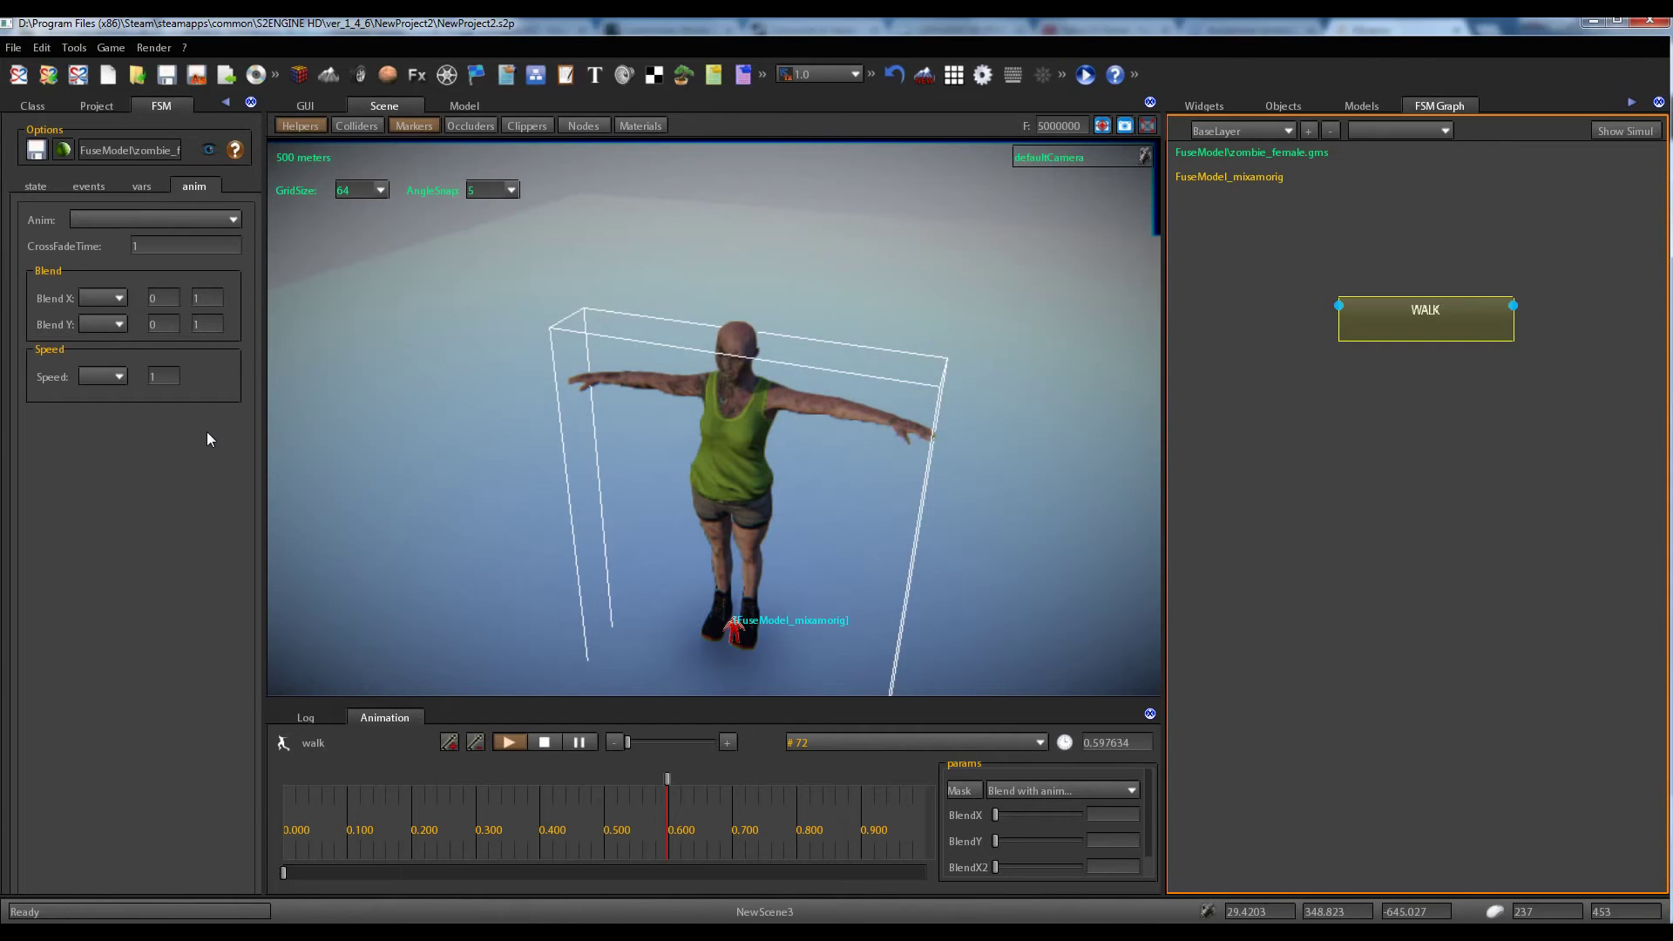
left_click(157, 220)
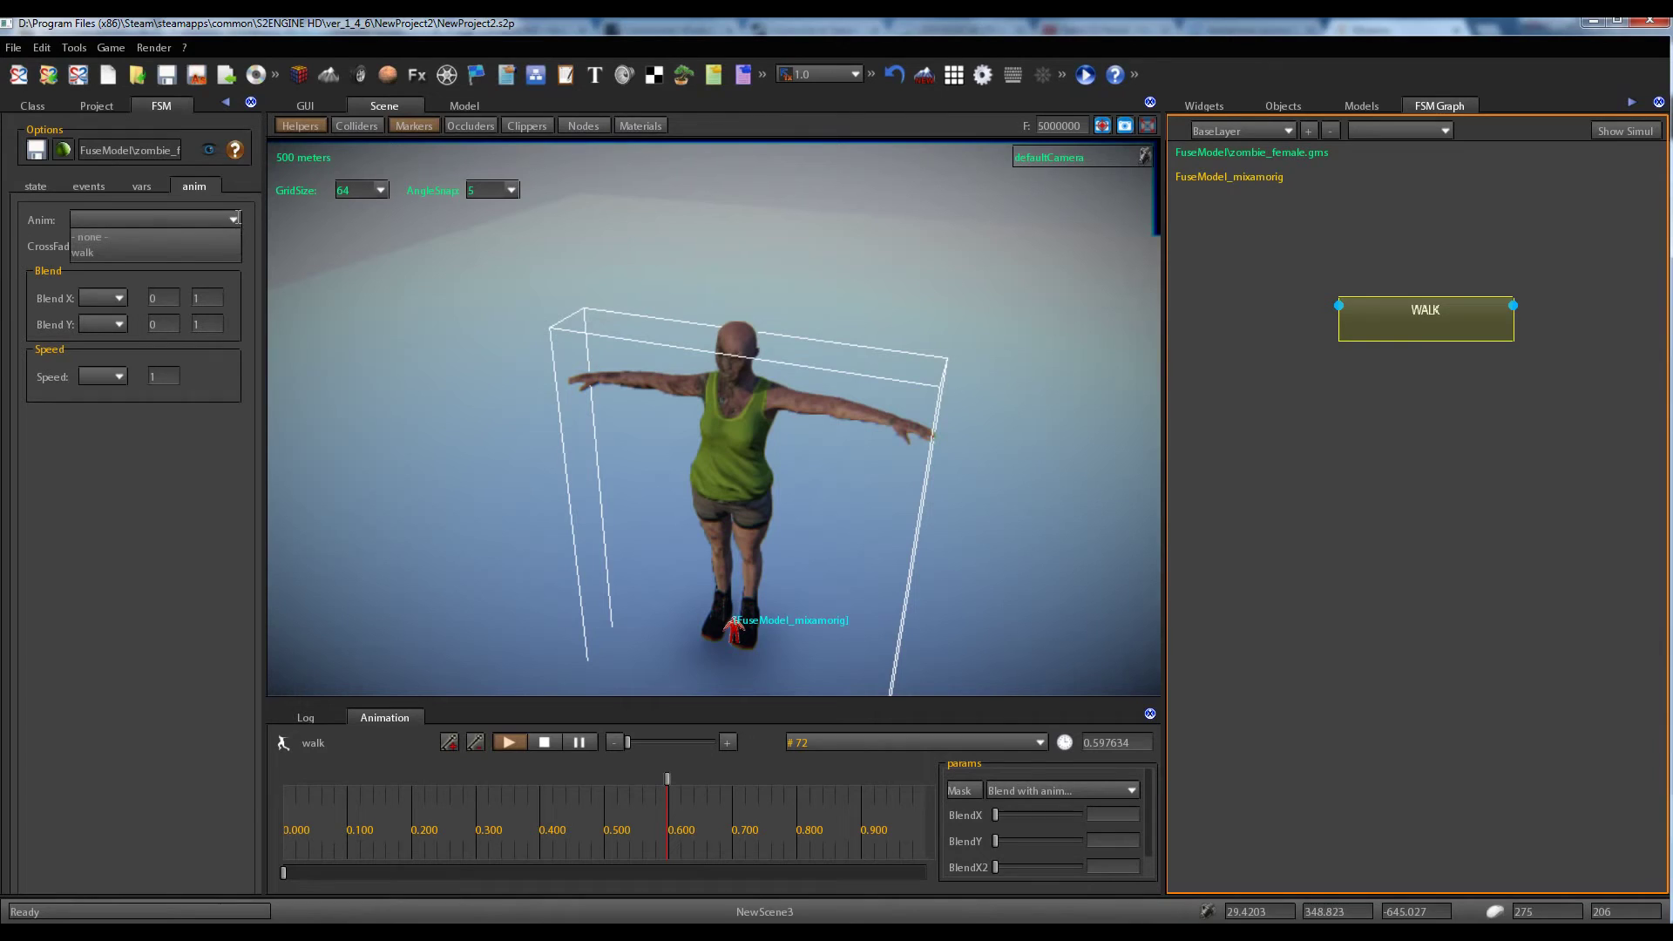
left_click(143, 253)
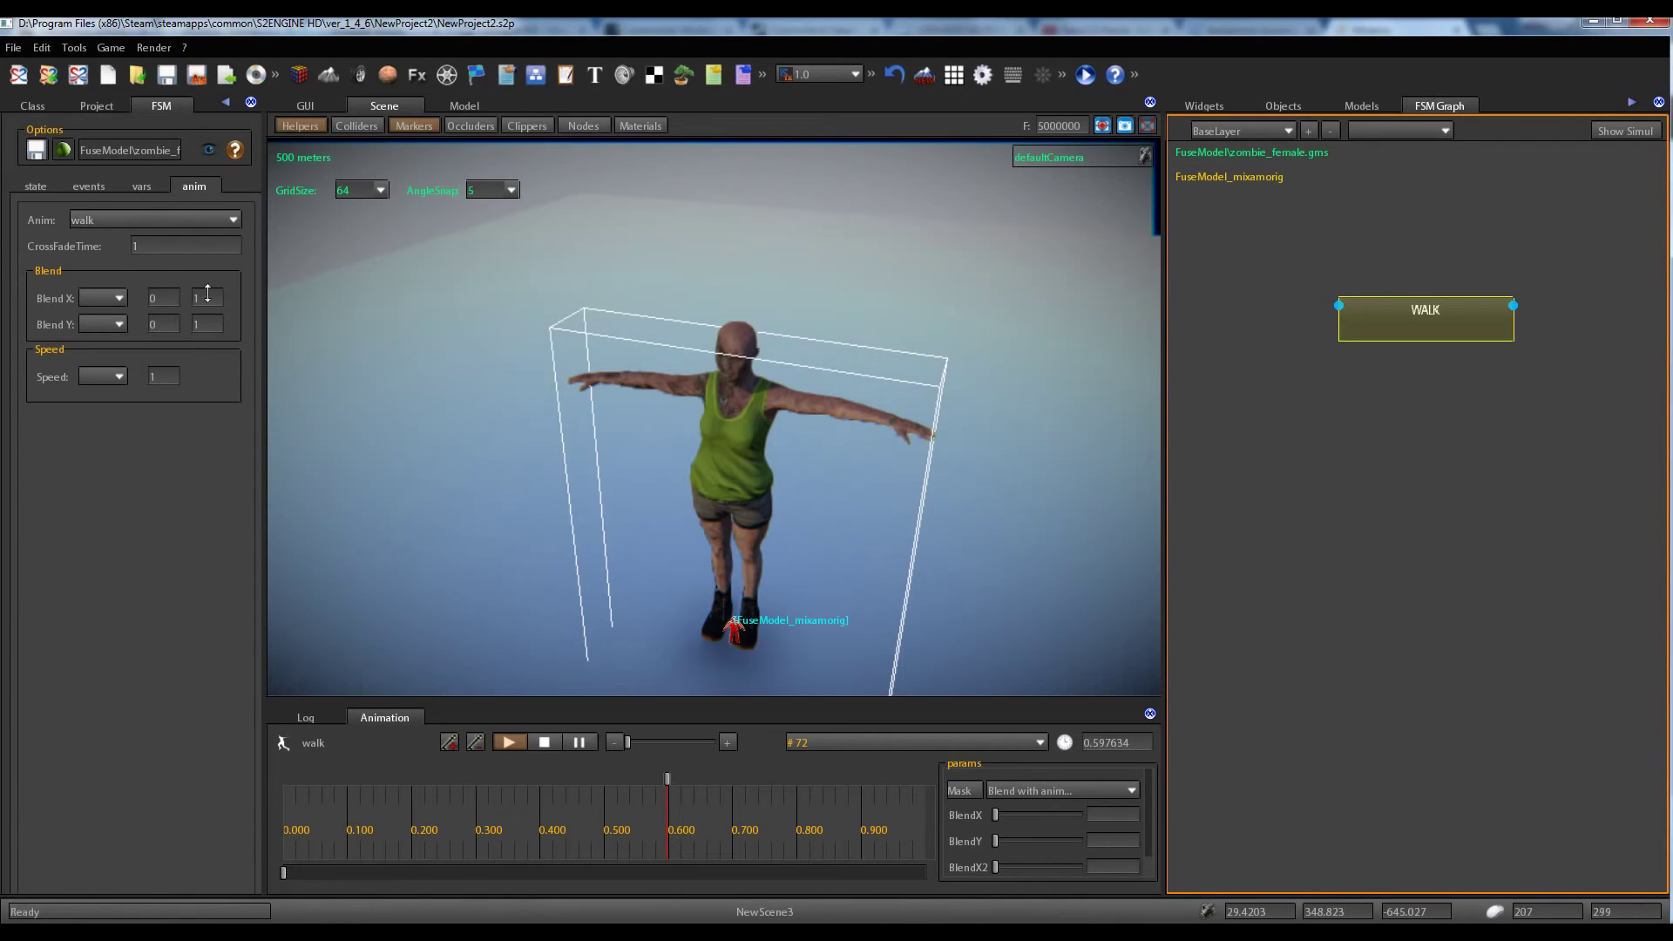
left_click_drag(1388, 321, 1350, 319)
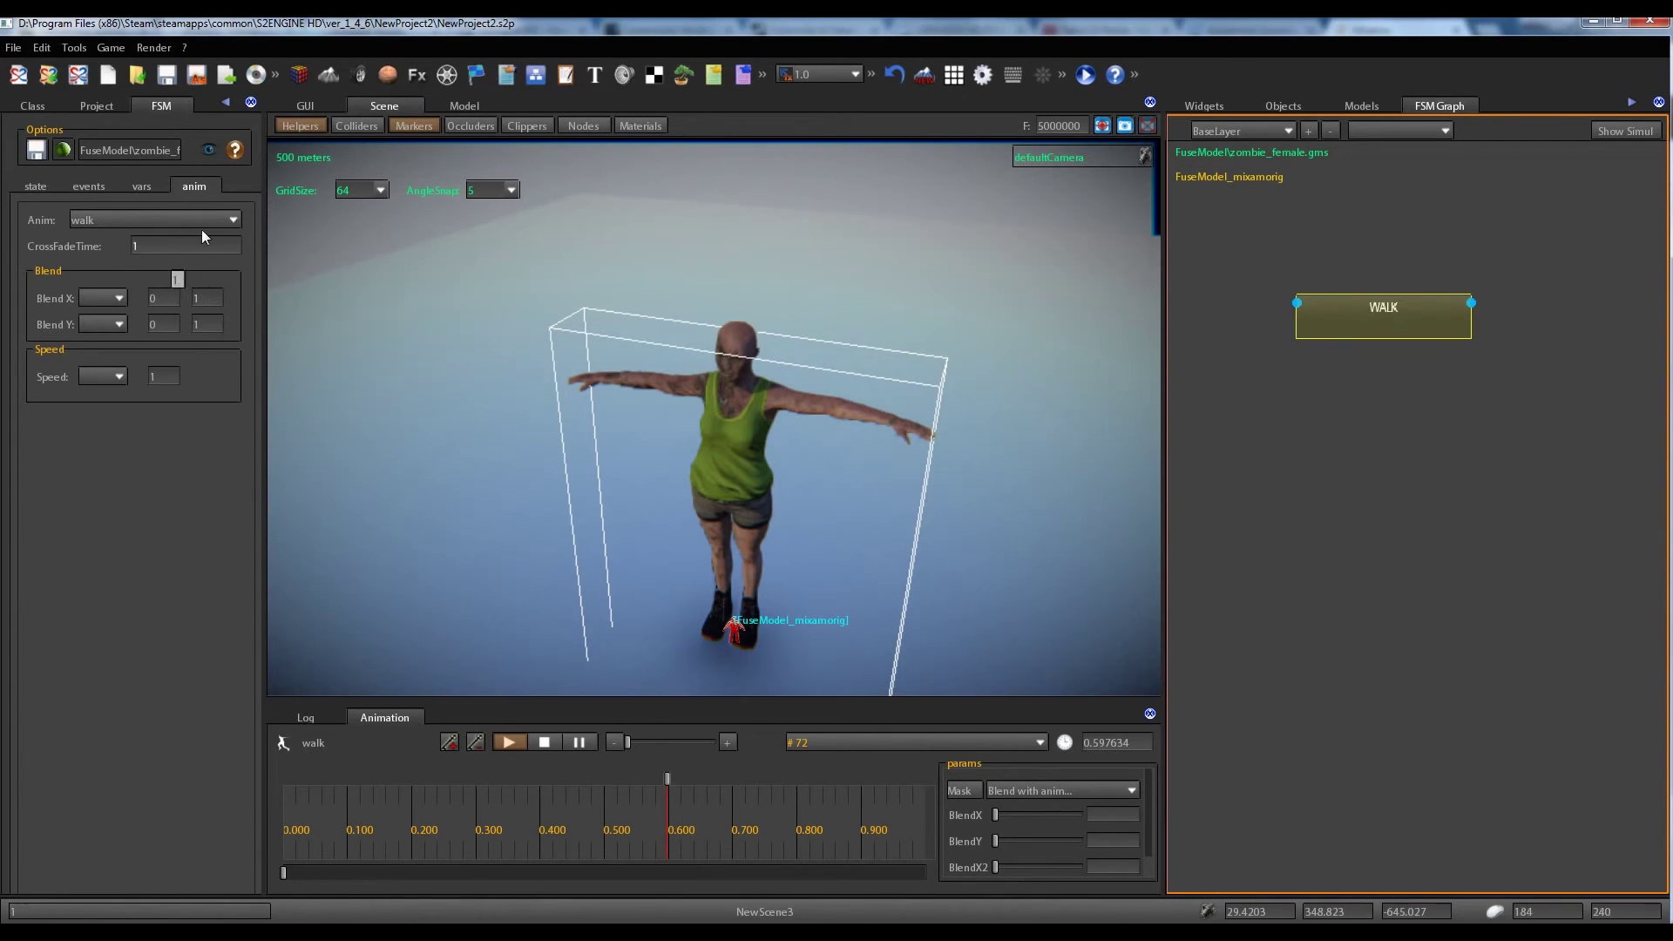
left_click(234, 220)
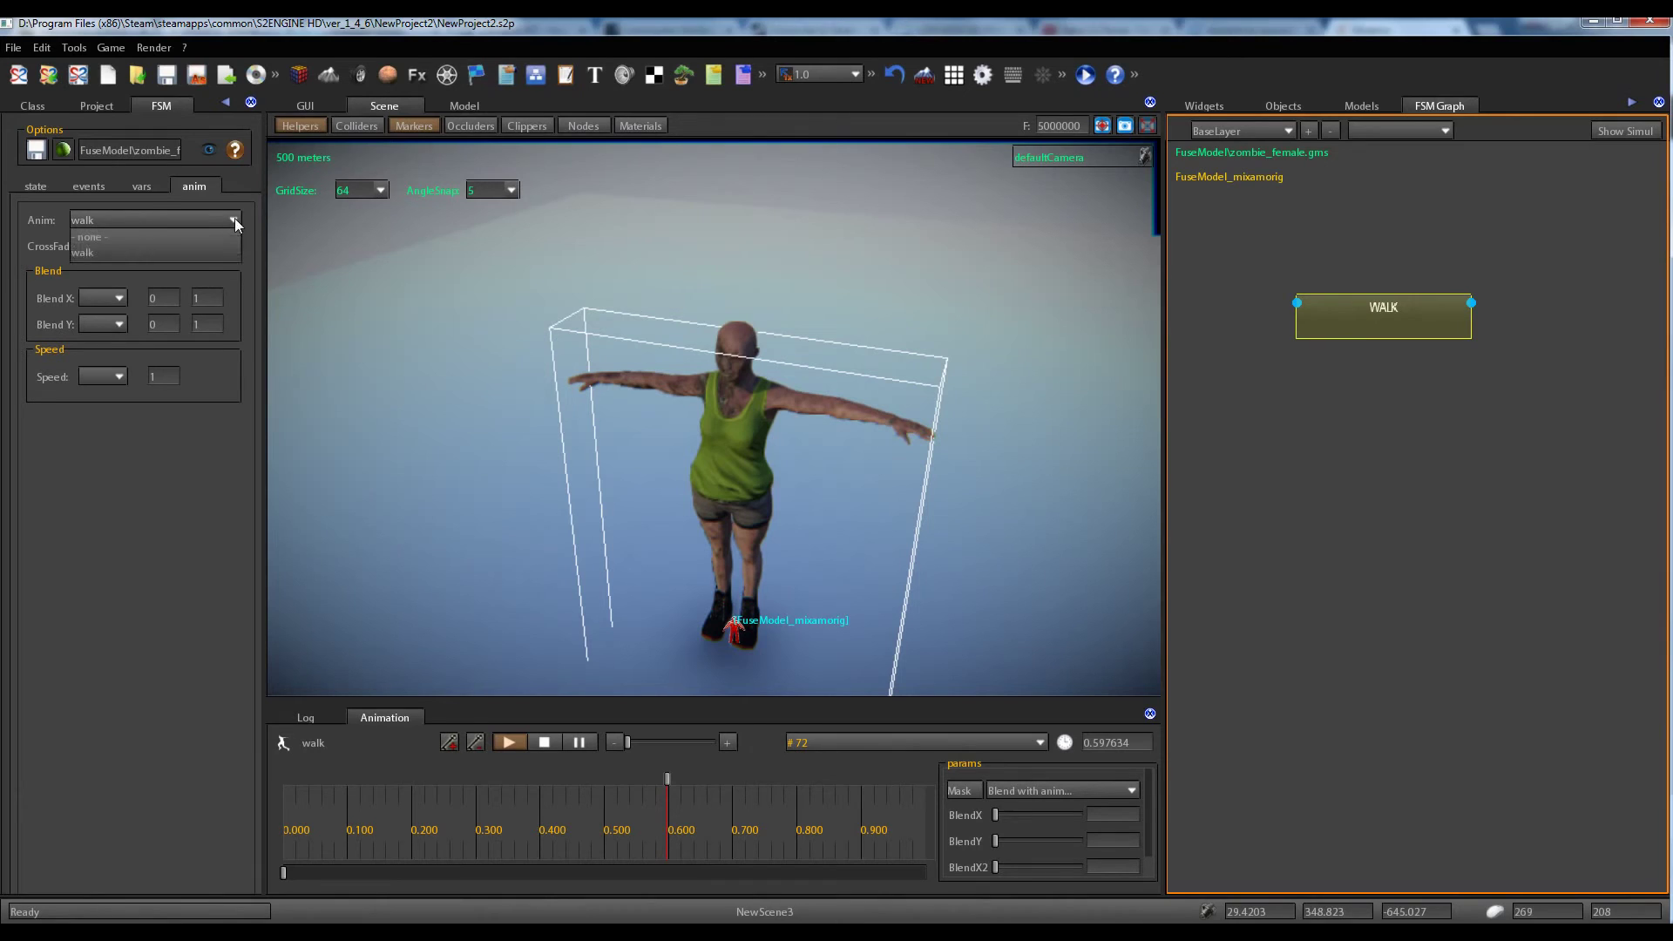
left_click(107, 251)
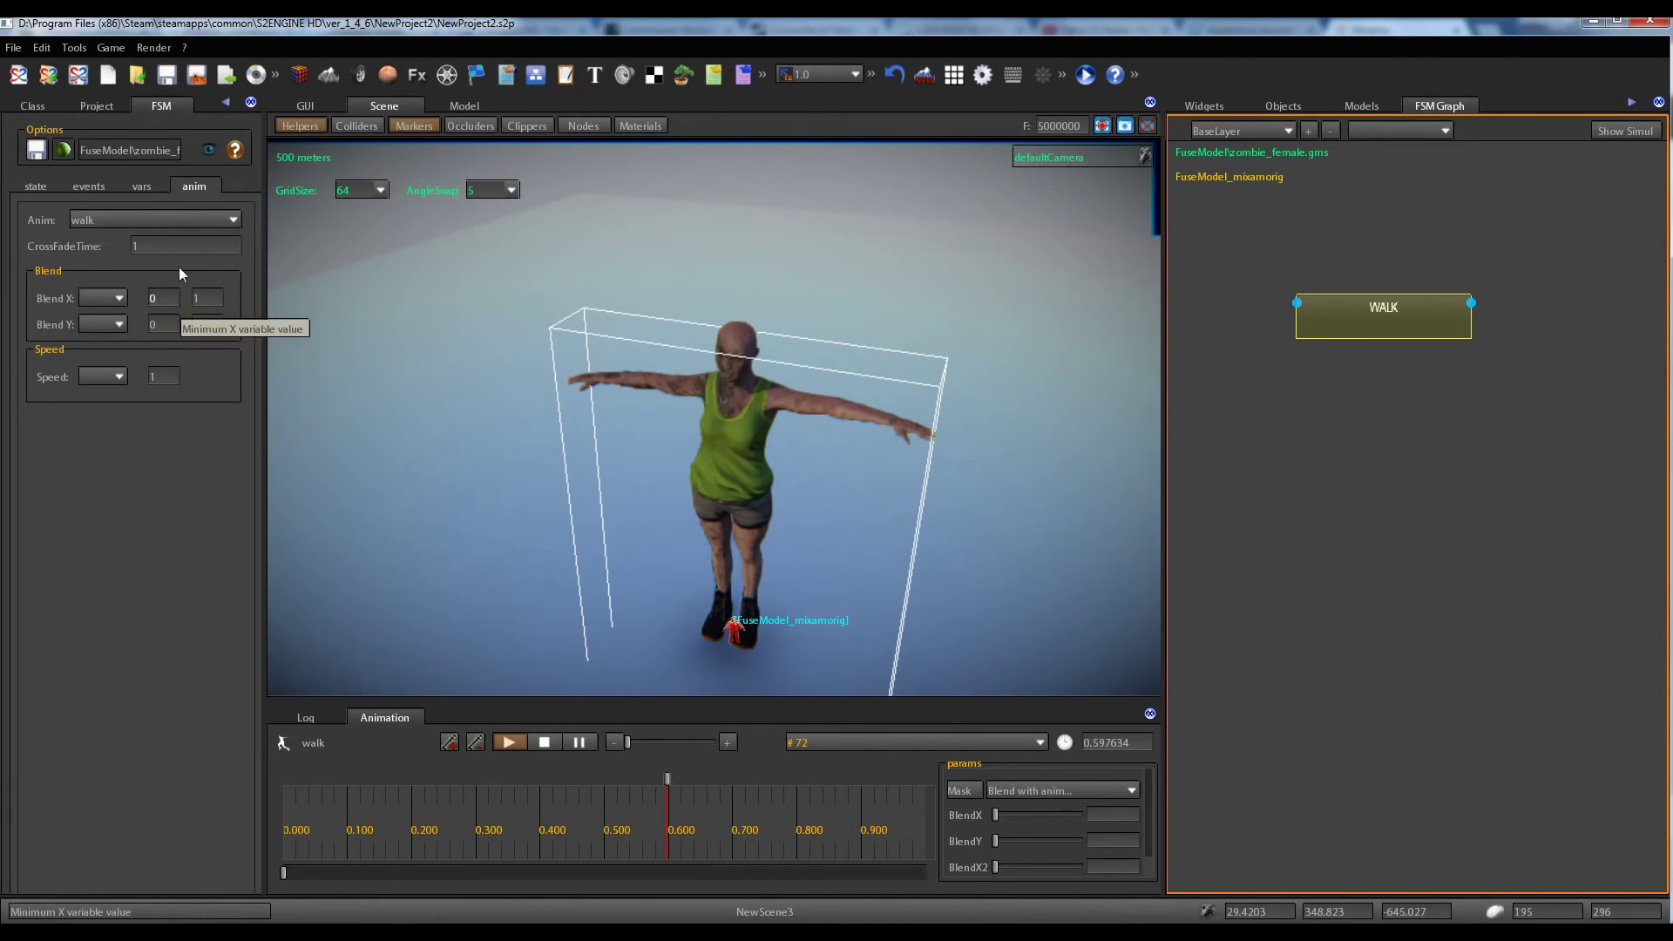
left_click(234, 219)
left_click(130, 248)
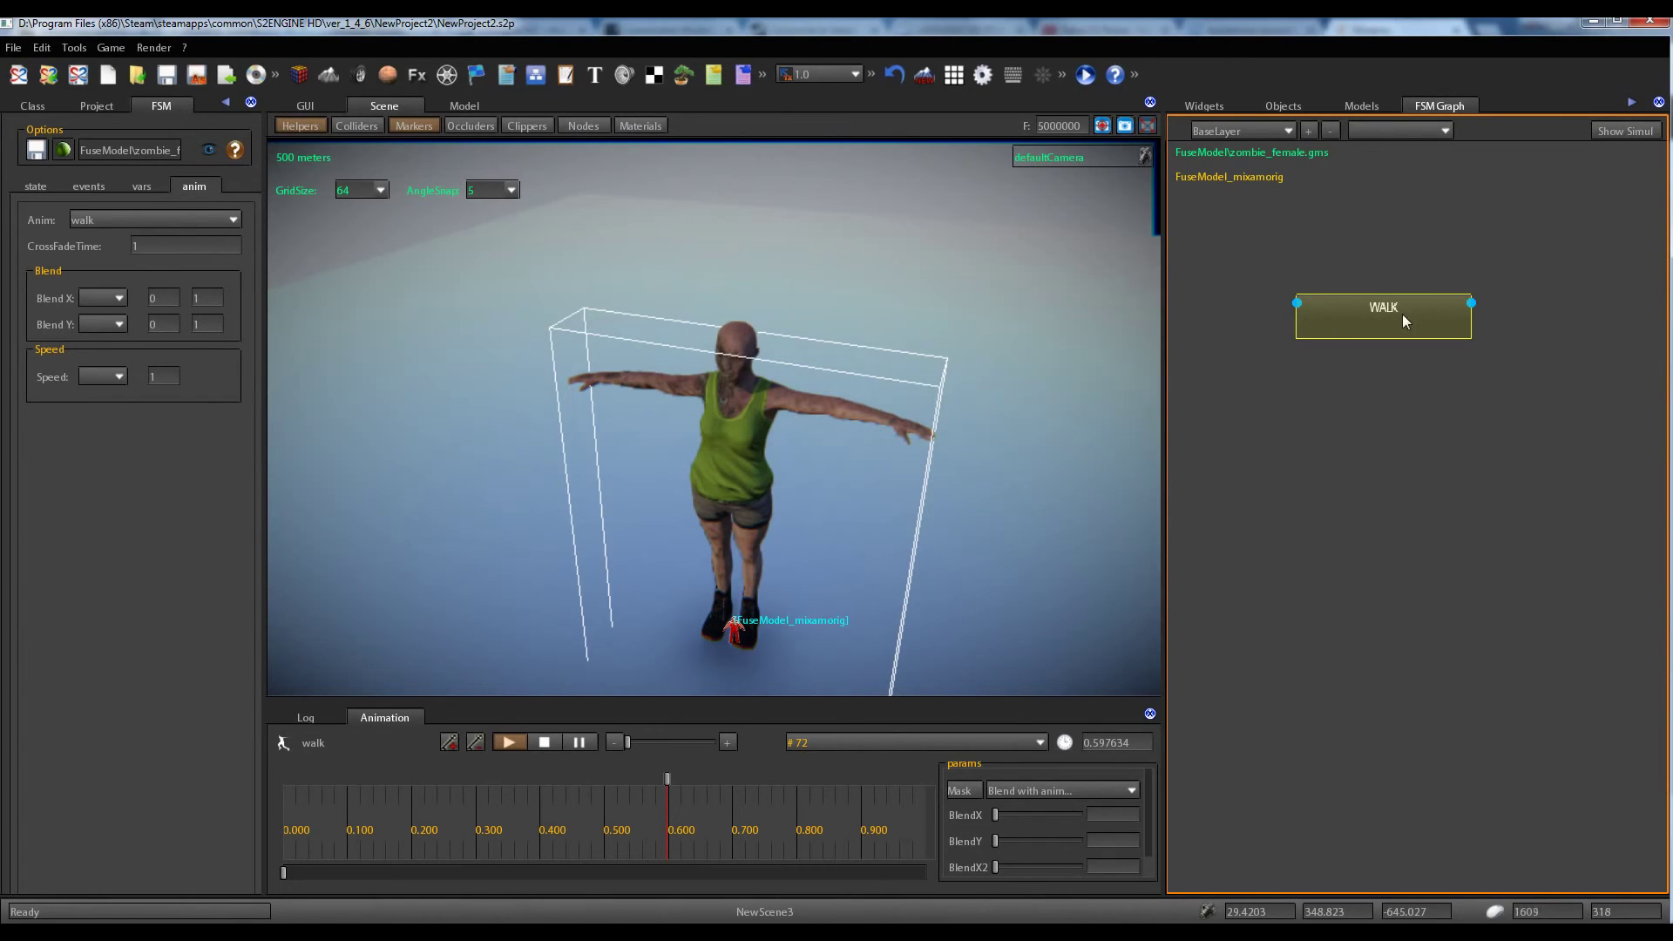
Nudge the WALK node up and to the left, and add a global transition to it triggered by the START event.
left_click_drag(1402, 314, 1385, 320)
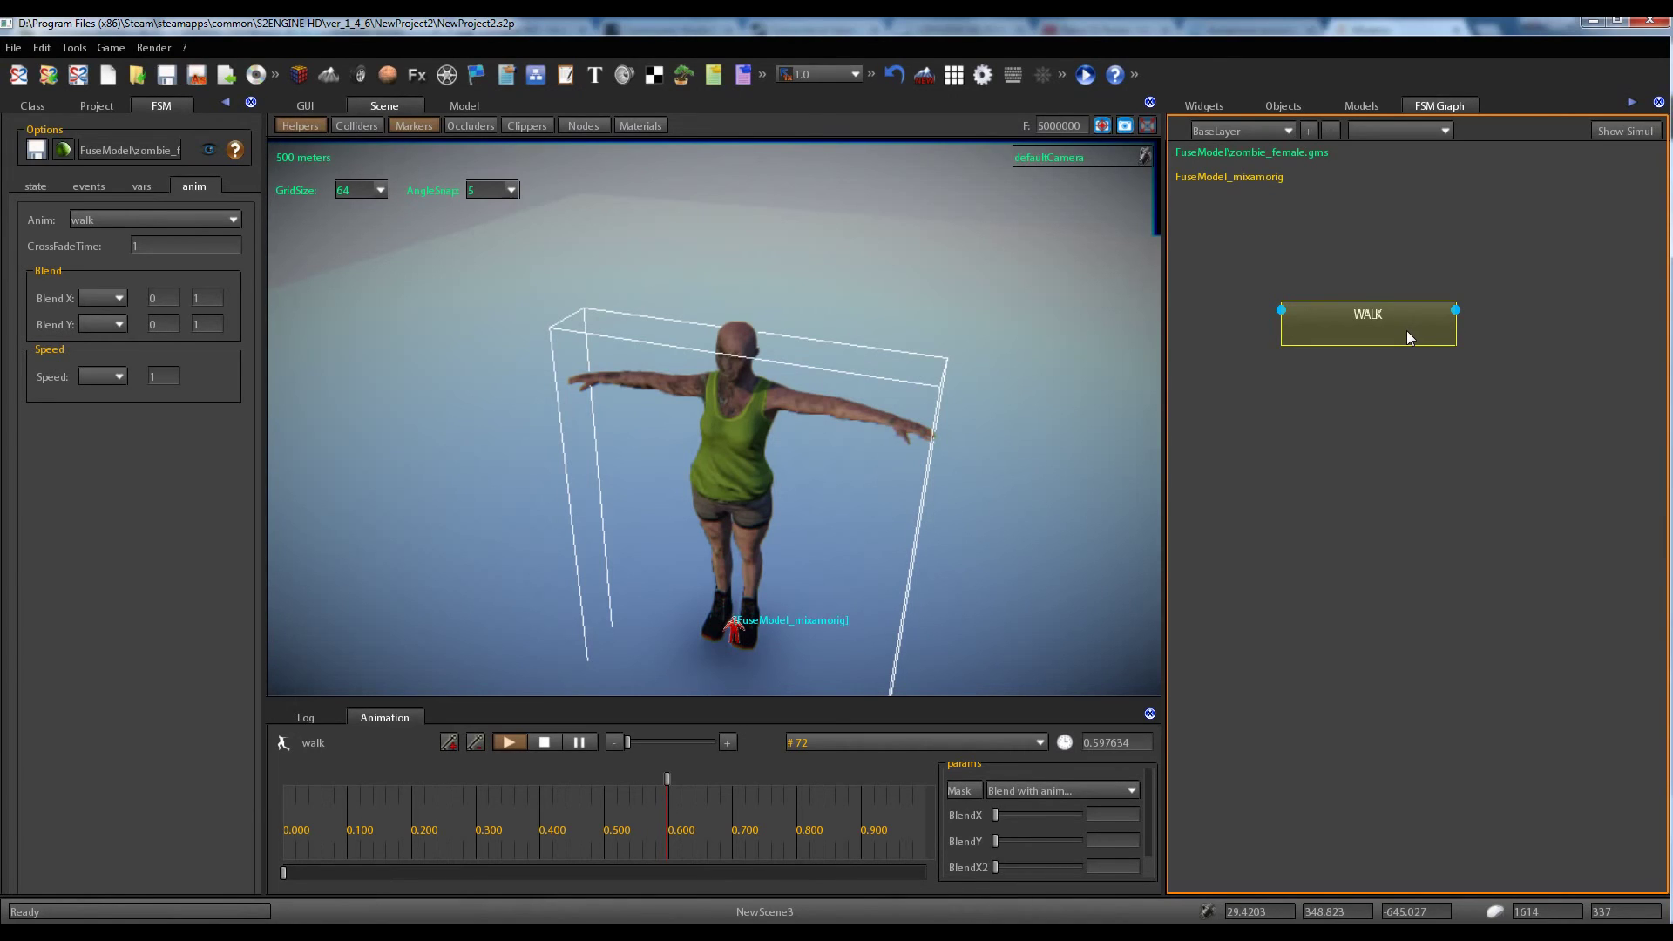
left_click_drag(1406, 331, 1365, 307)
right_click(1357, 302)
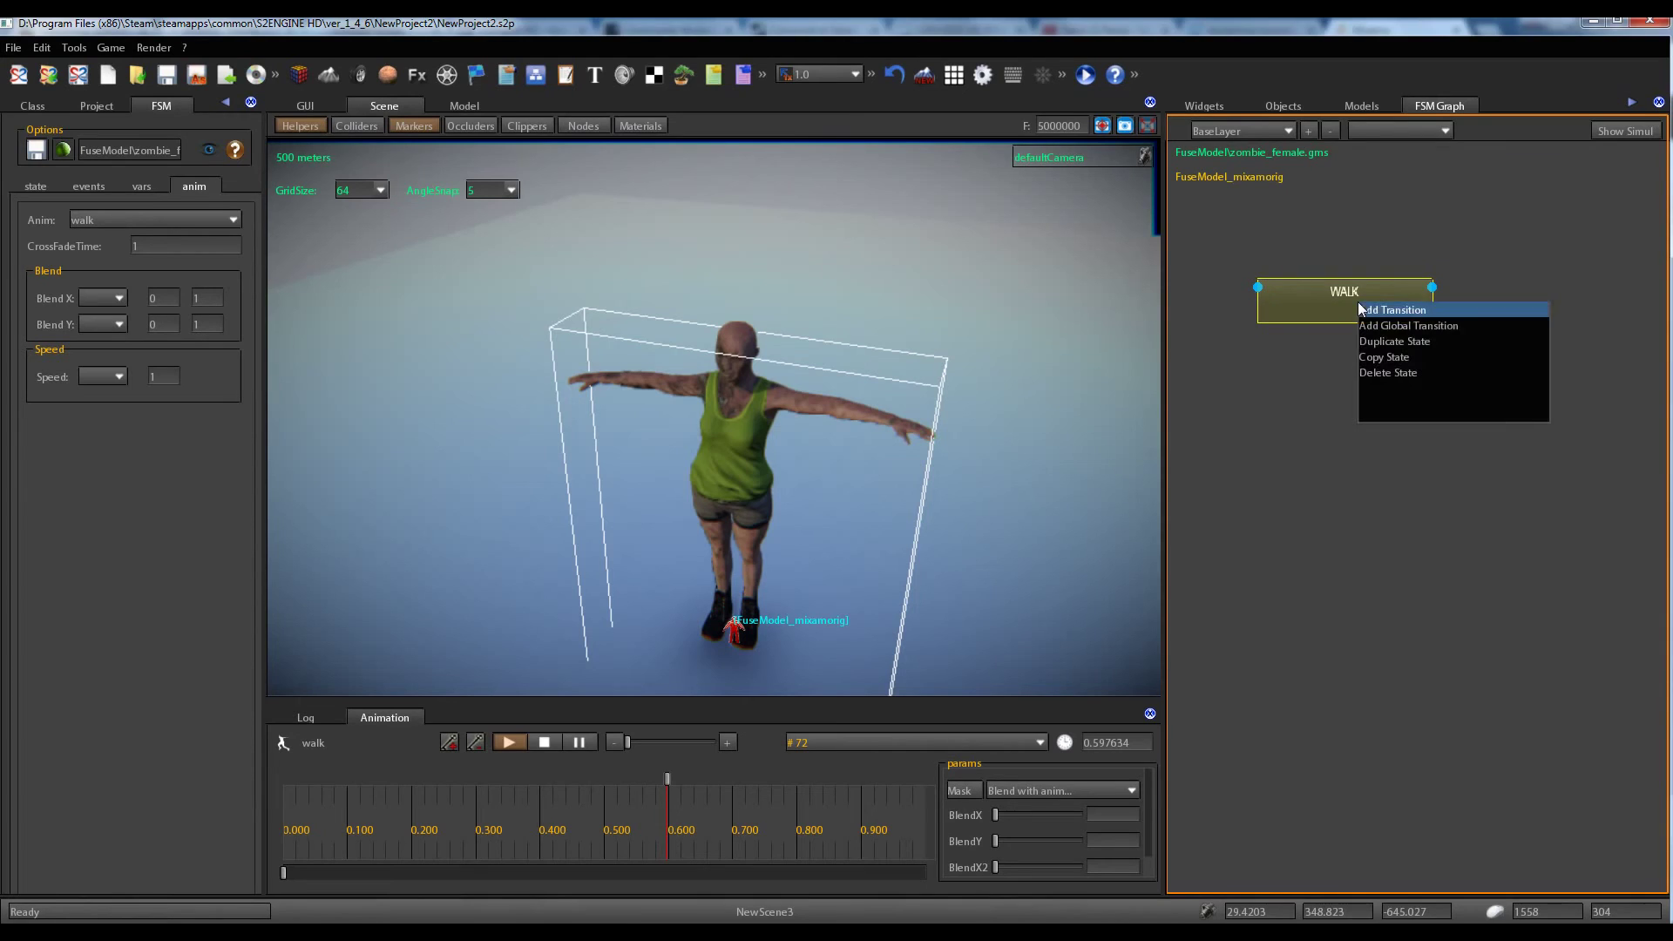
left_click(1481, 325)
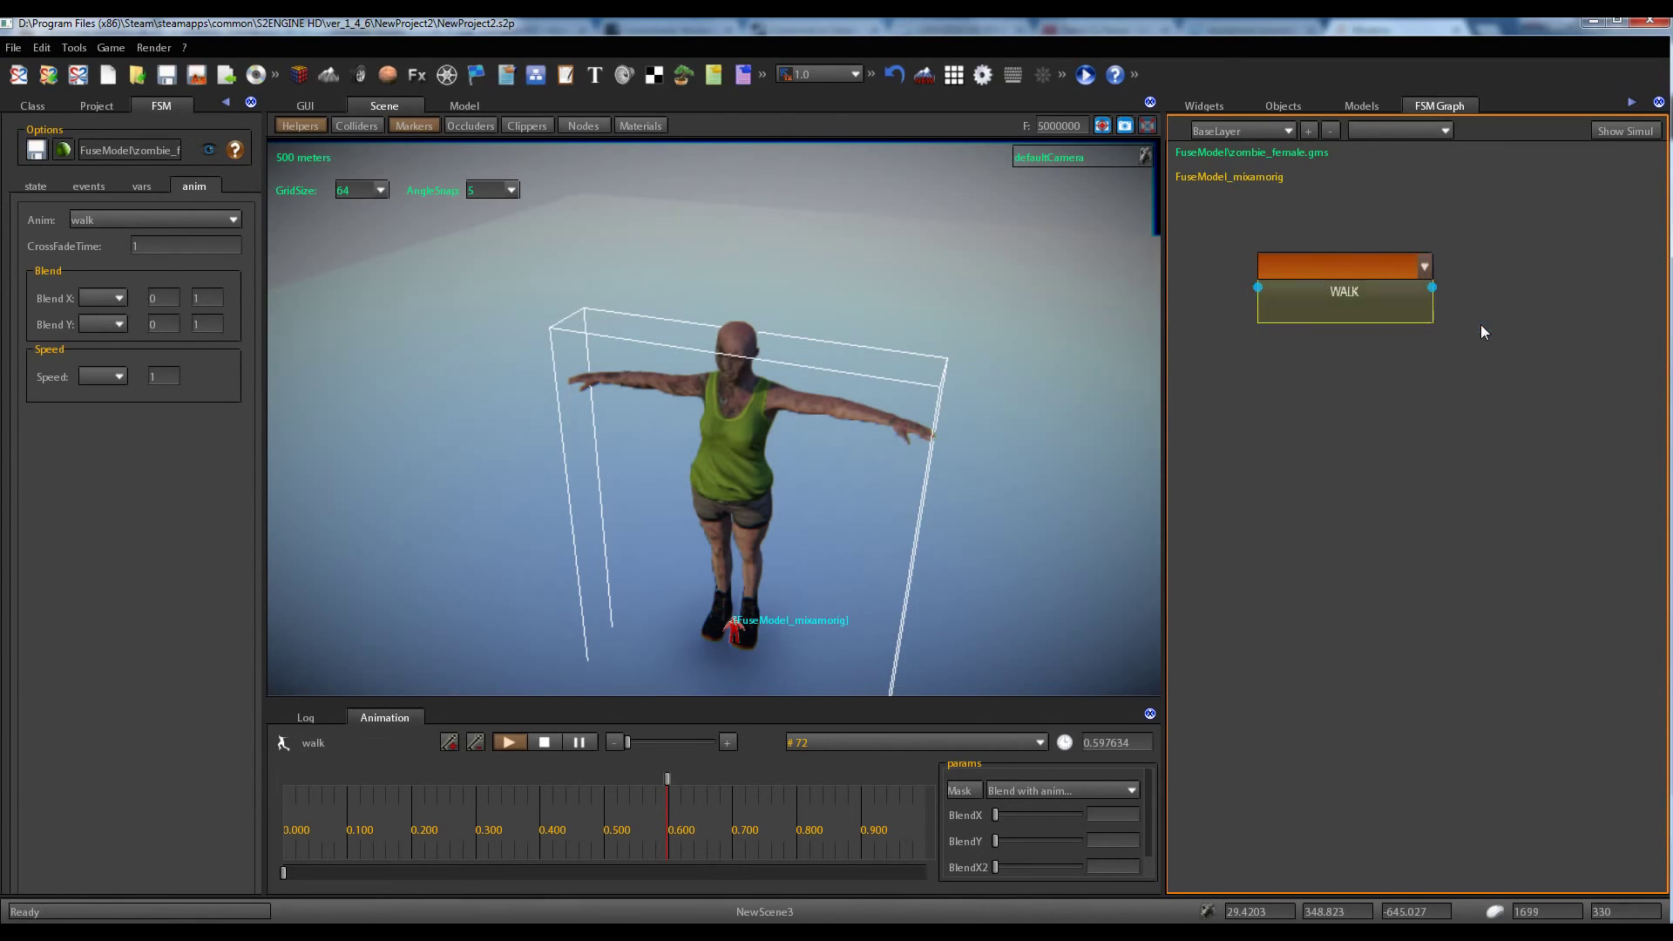
left_click(1425, 267)
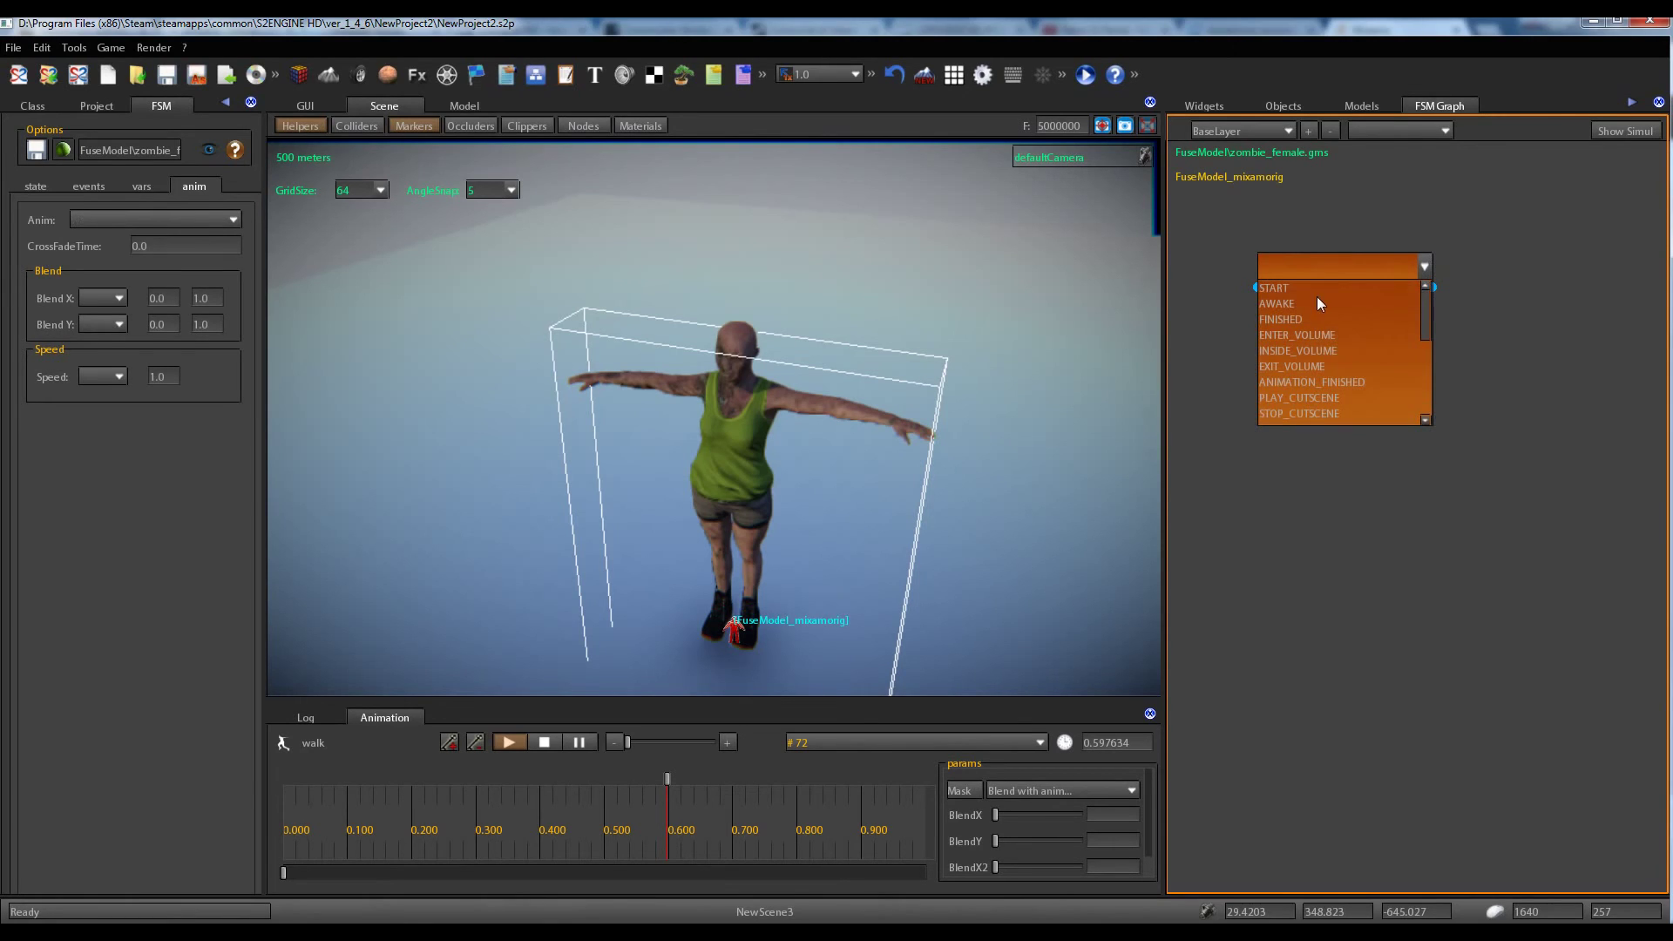
left_click(1313, 292)
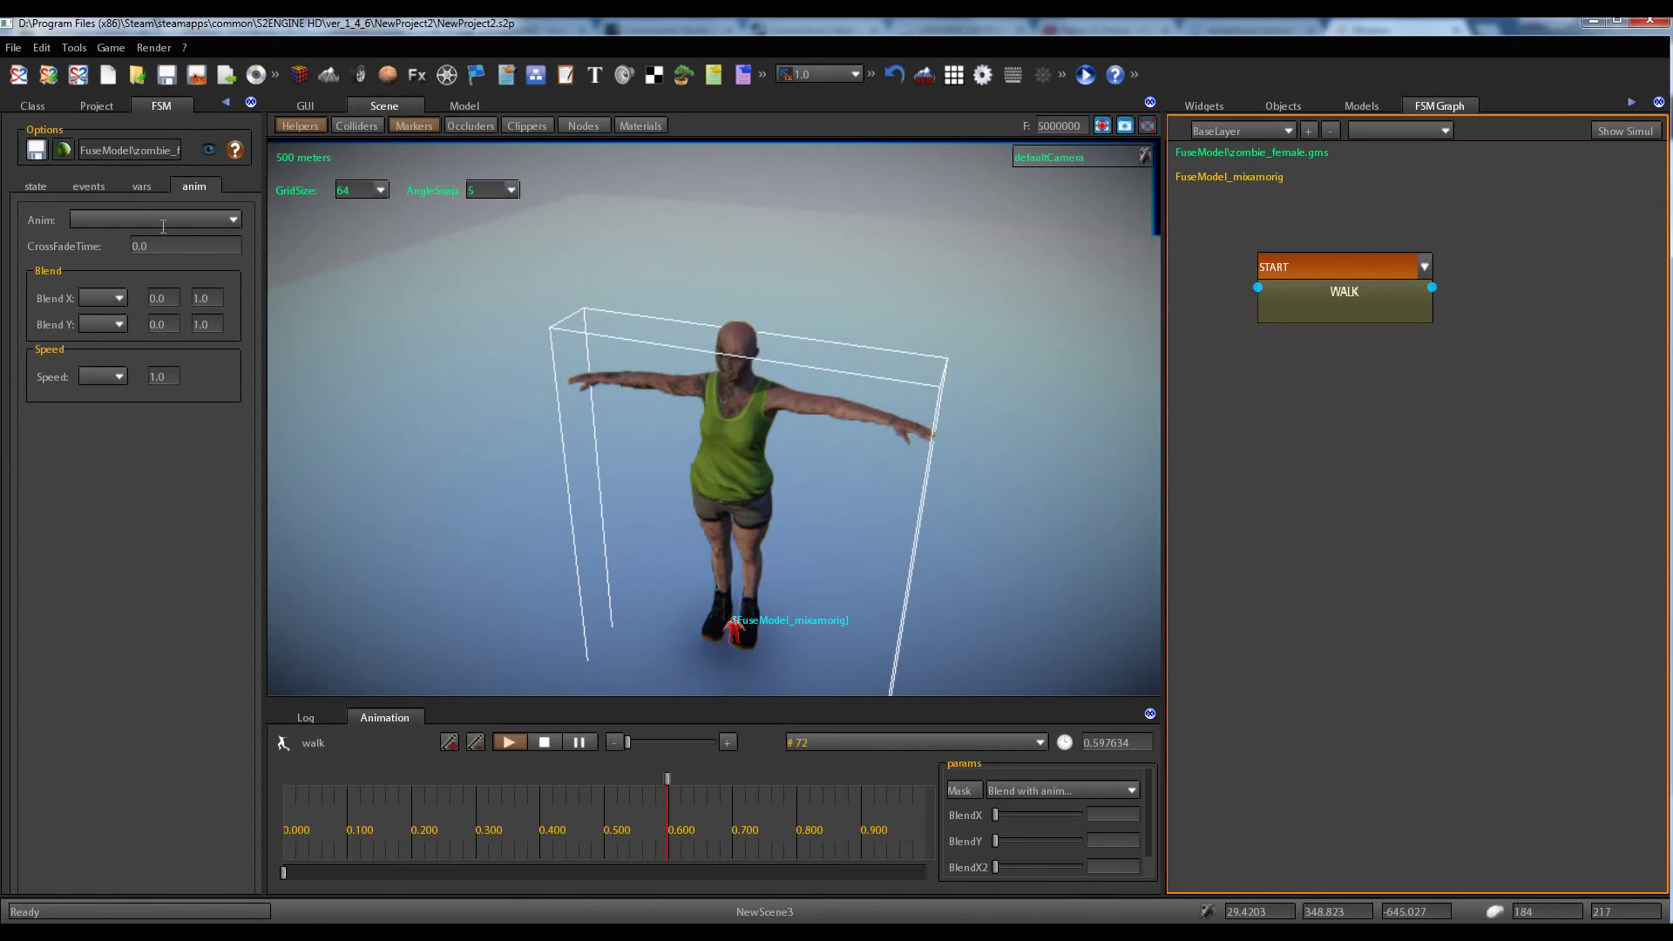
Select the WALK state and apply the edited state machine to the zombie character in the scene.
left_click(1298, 300)
left_click(63, 150)
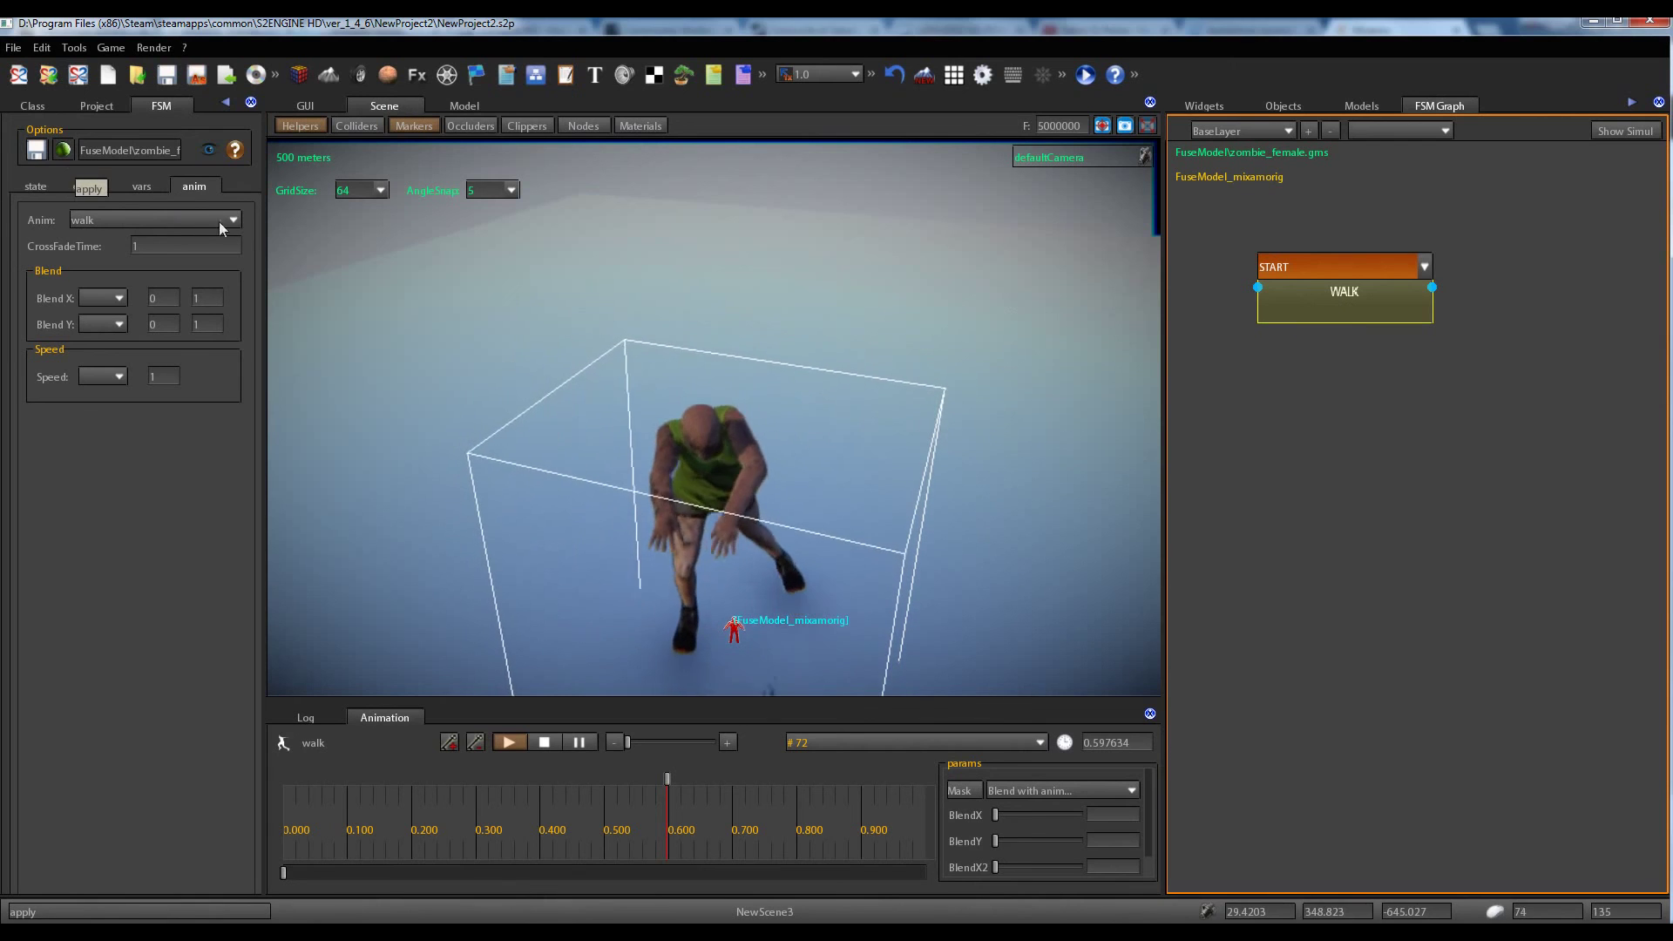
right_click_drag(860, 411, 820, 395)
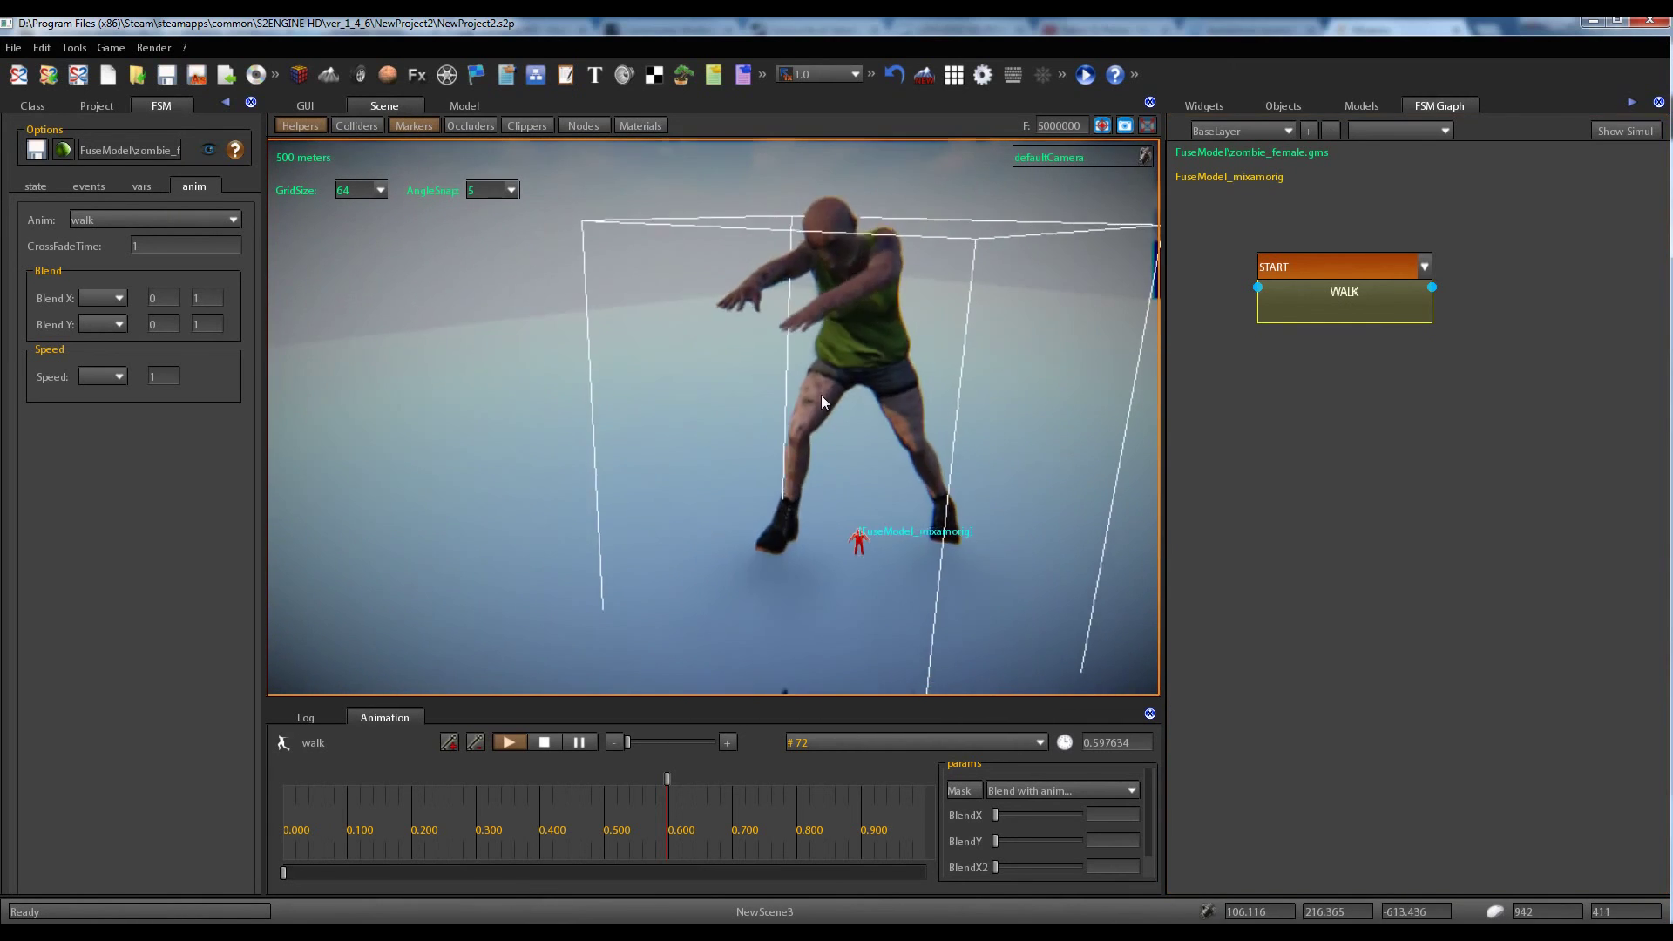
Turn on the simulation display in the FSM graph and save the zombie_female state machine.
left_click(1602, 134)
right_click_drag(838, 420, 964, 430)
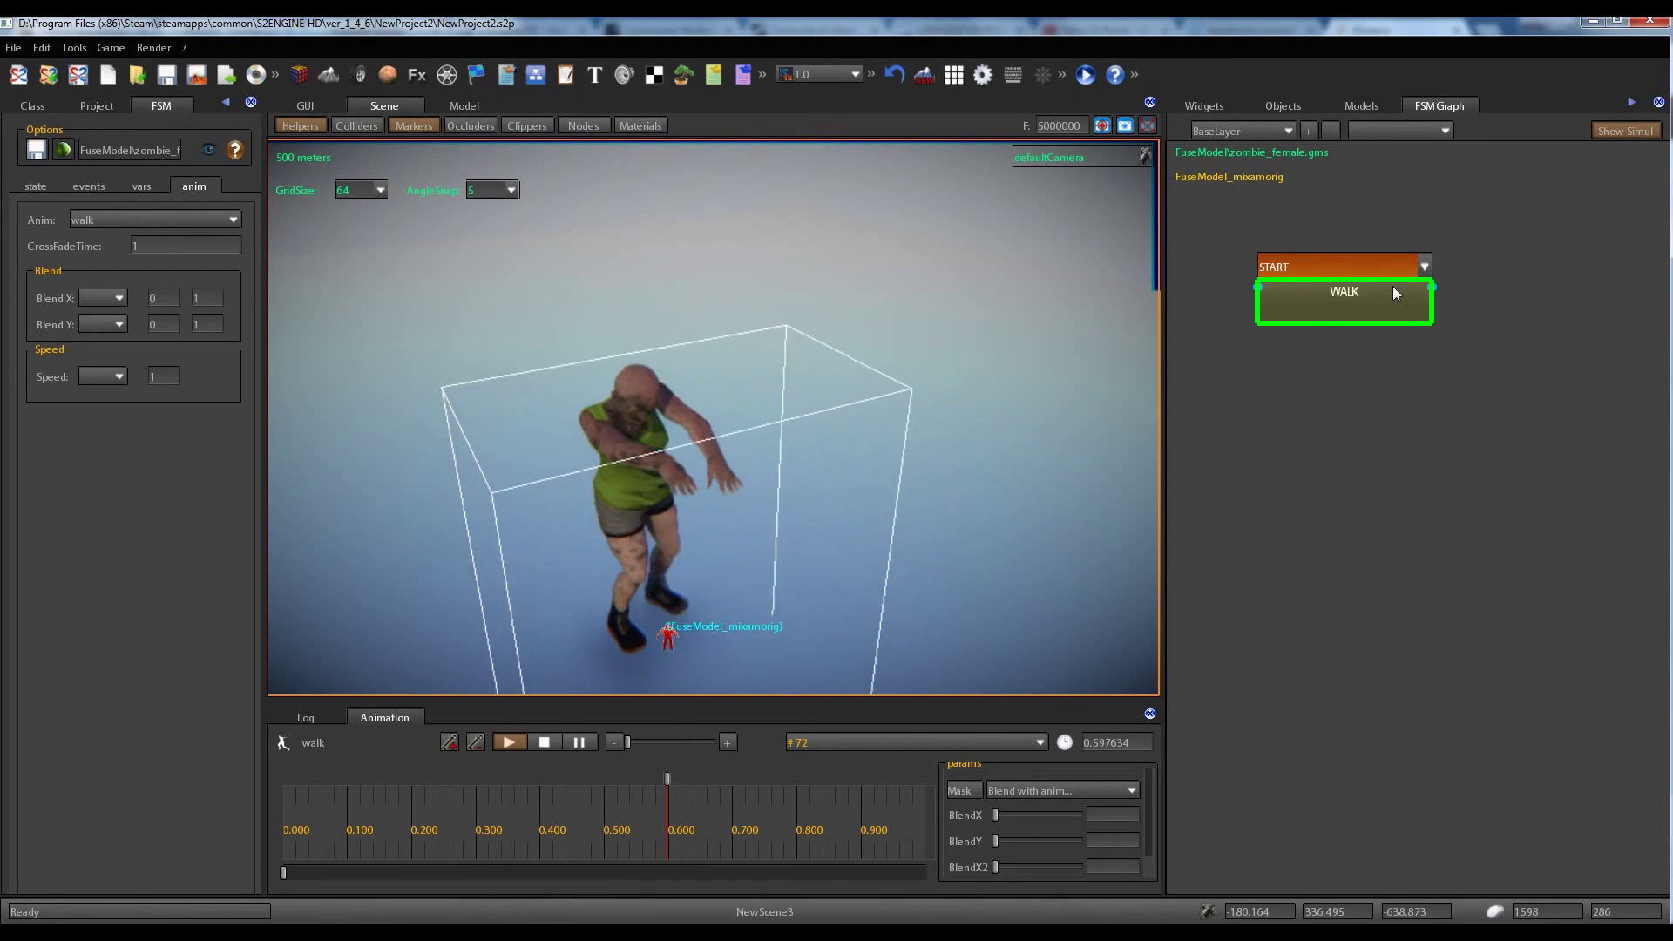
scroll(976, 491, "down", 2)
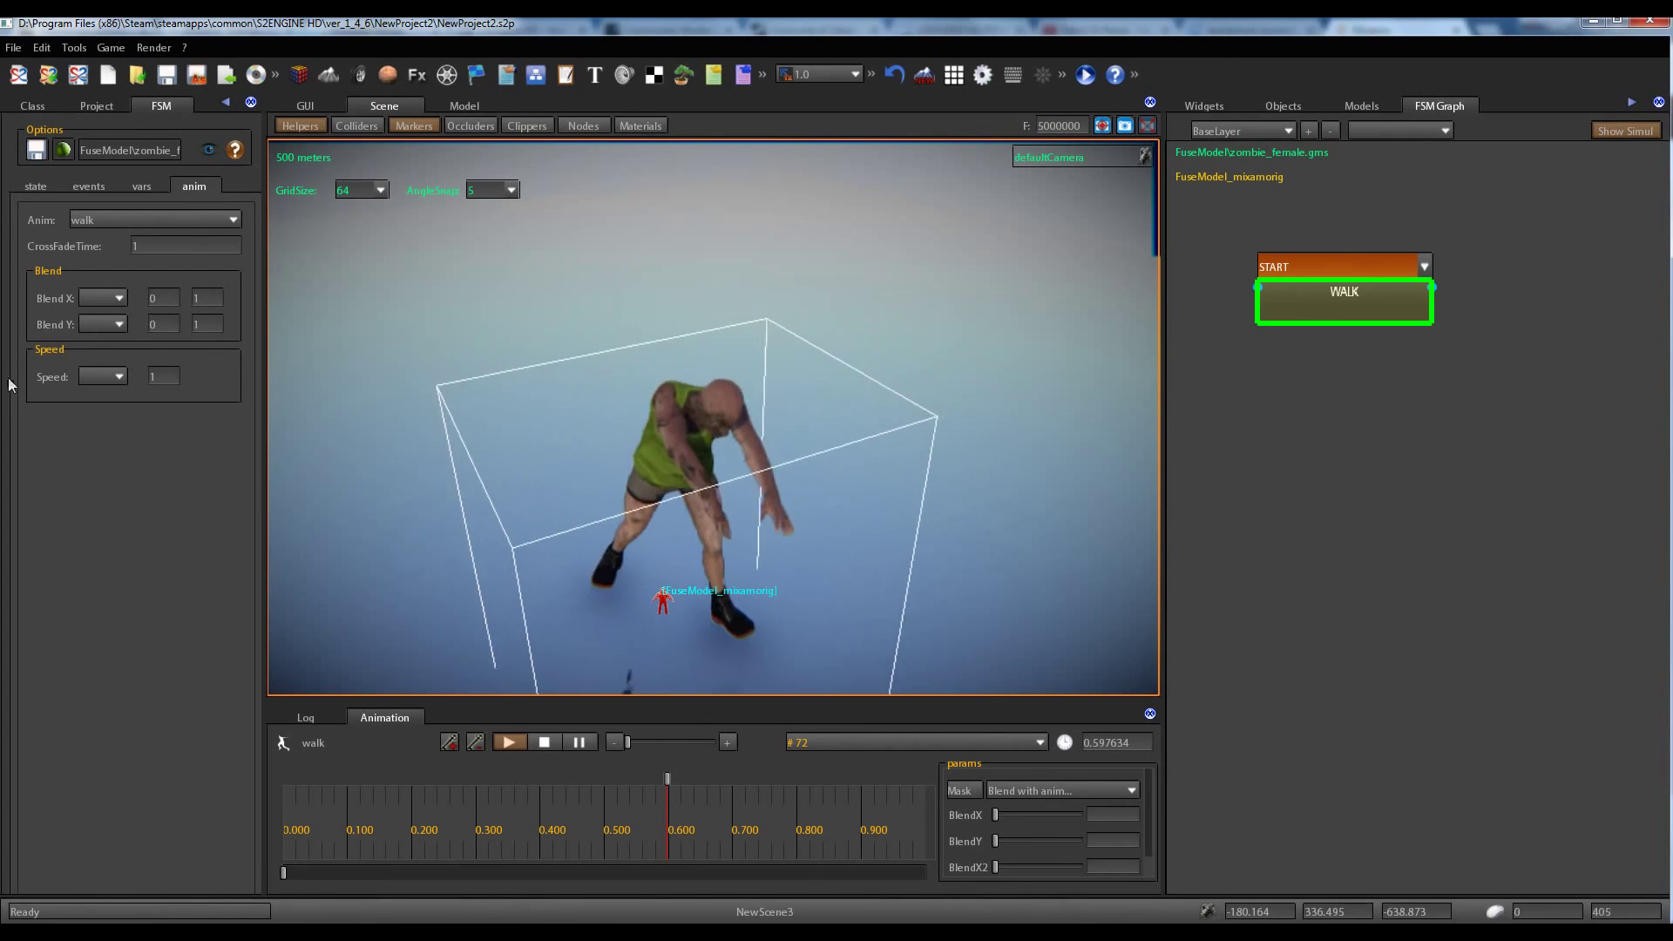
left_click(35, 151)
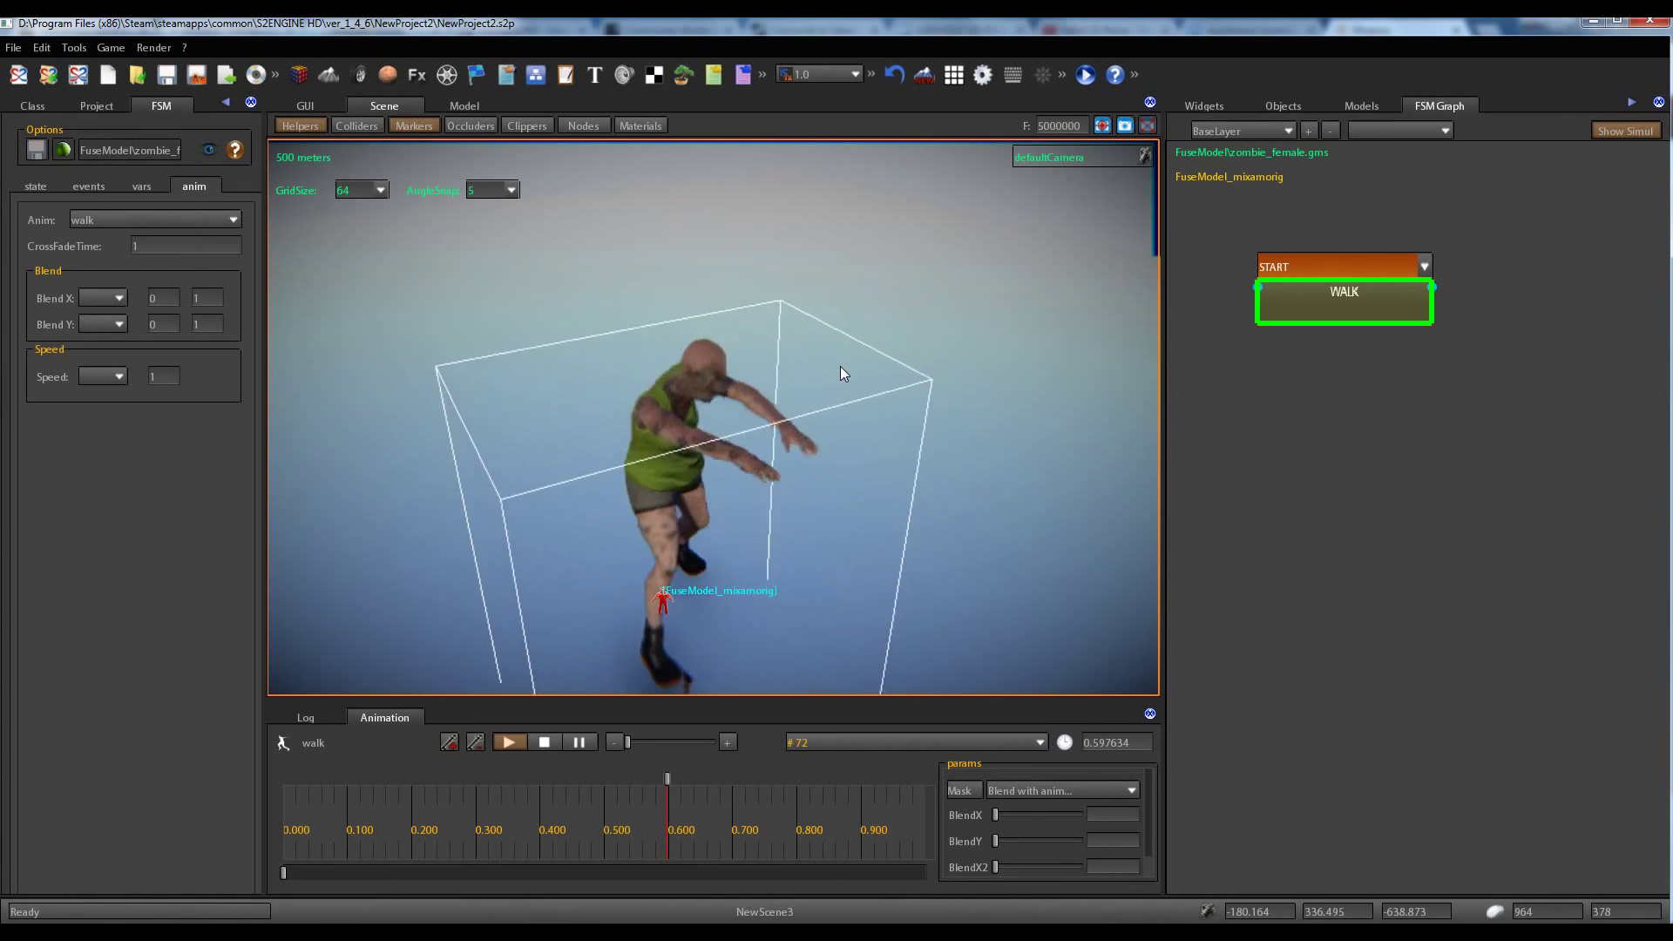
mouse_move(840, 369)
middle_mouse_down()
mouse_move(854, 401)
mouse_move(853, 386)
middle_mouse_up()
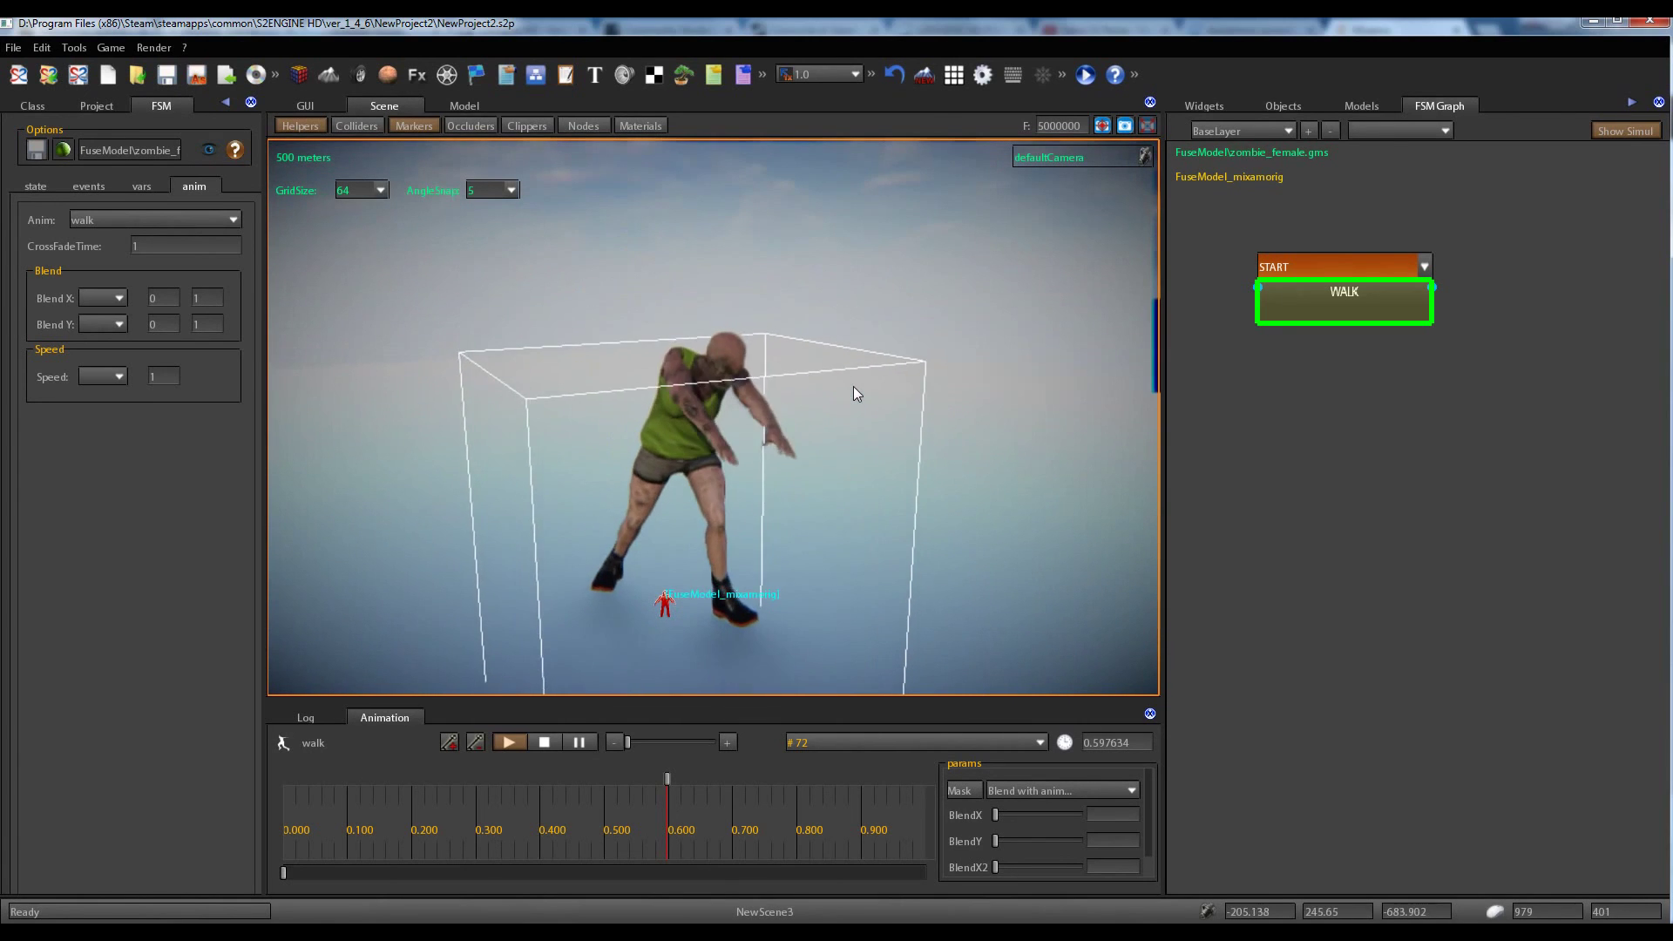